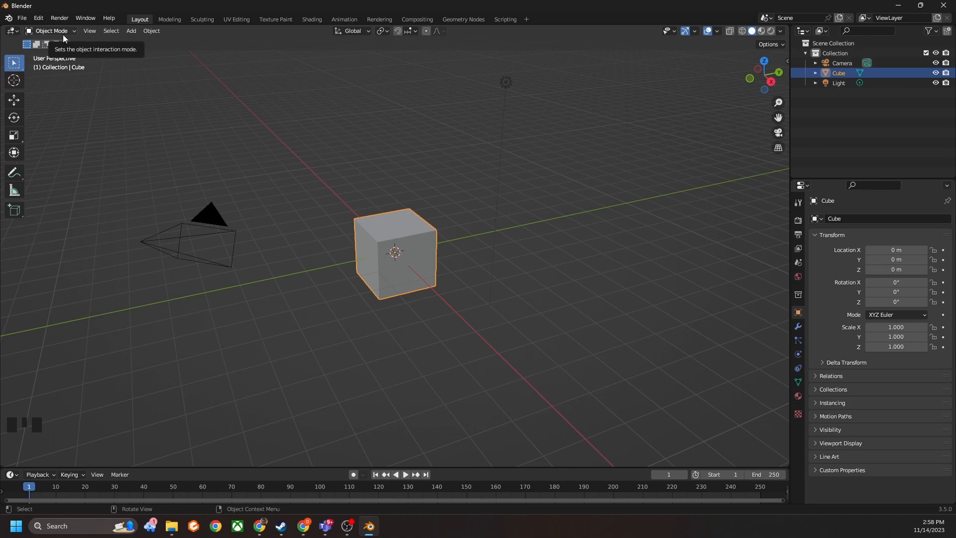
{"action": "left_click", "coordinate": [64, 32]}
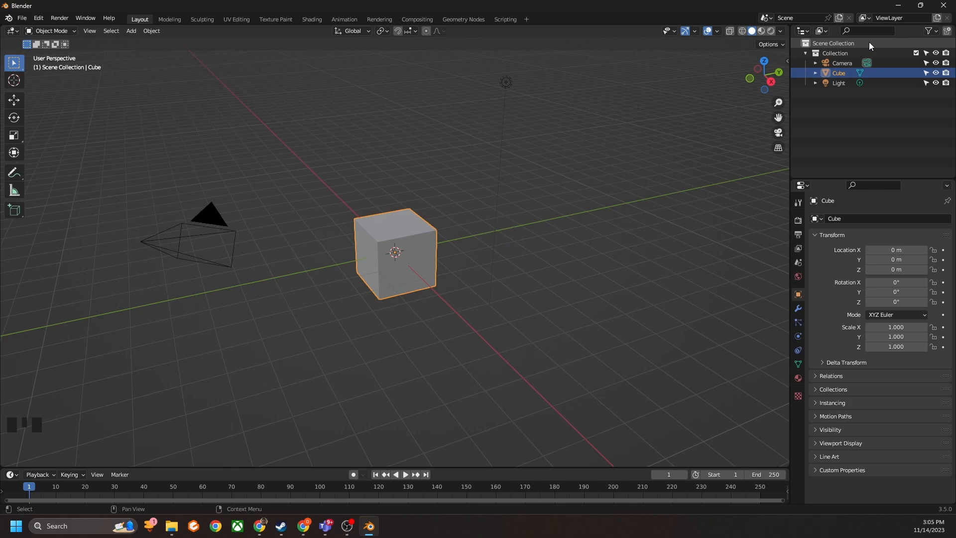
Step: Examine the Outliner hierarchy by collapsing and expanding Collection and unfolding the data under the camera, cube and light
{"action": "left_click", "coordinate": [804, 53]}
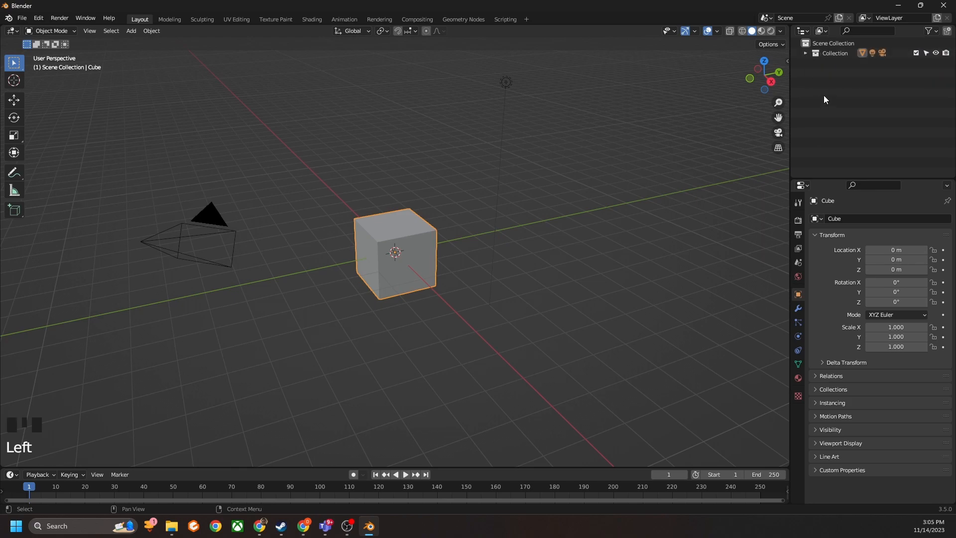
{"action": "left_click", "coordinate": [804, 52]}
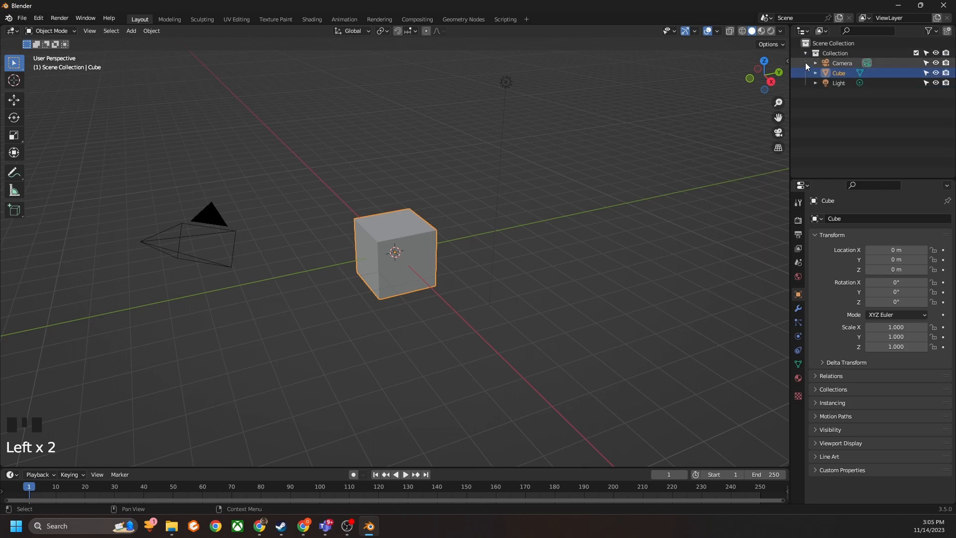
{"action": "left_click", "coordinate": [815, 63]}
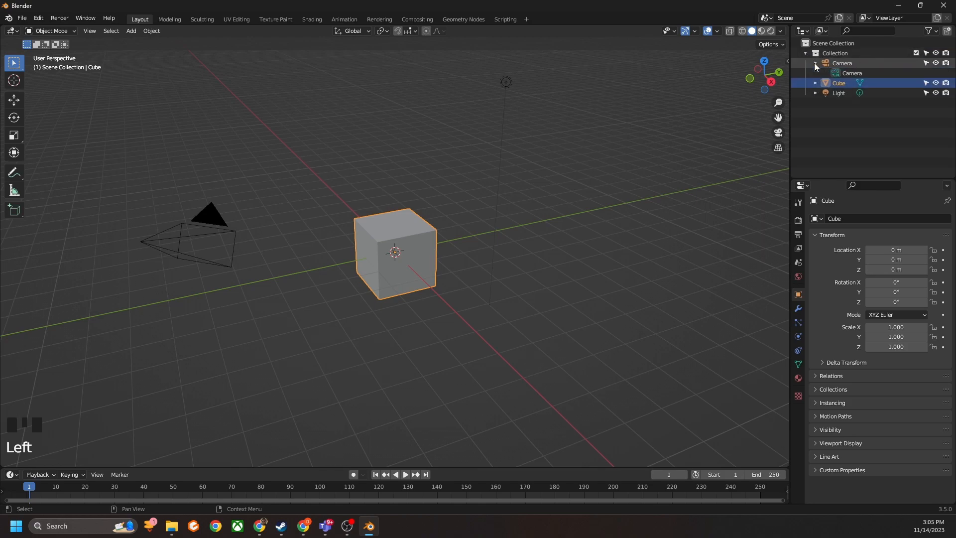
{"action": "left_click", "coordinate": [815, 83]}
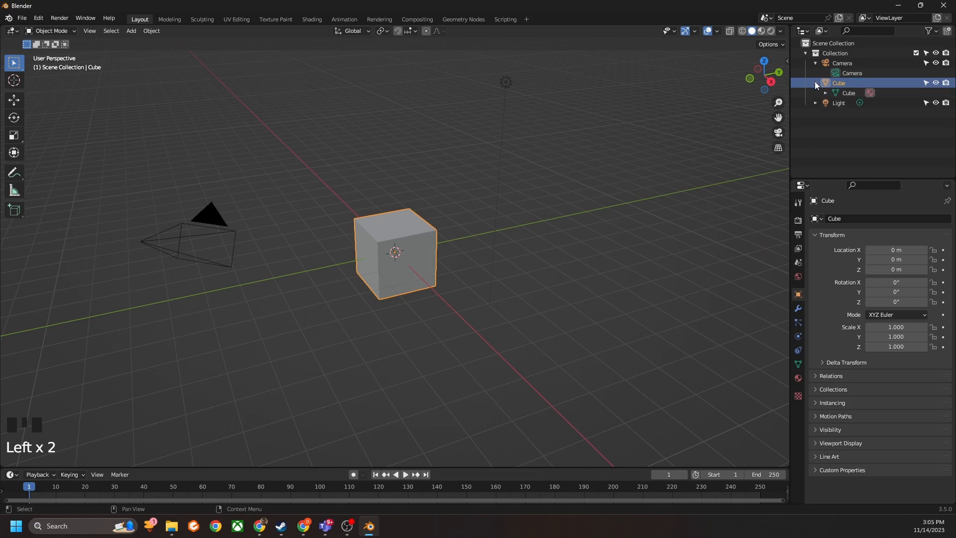
{"action": "left_click", "coordinate": [815, 103]}
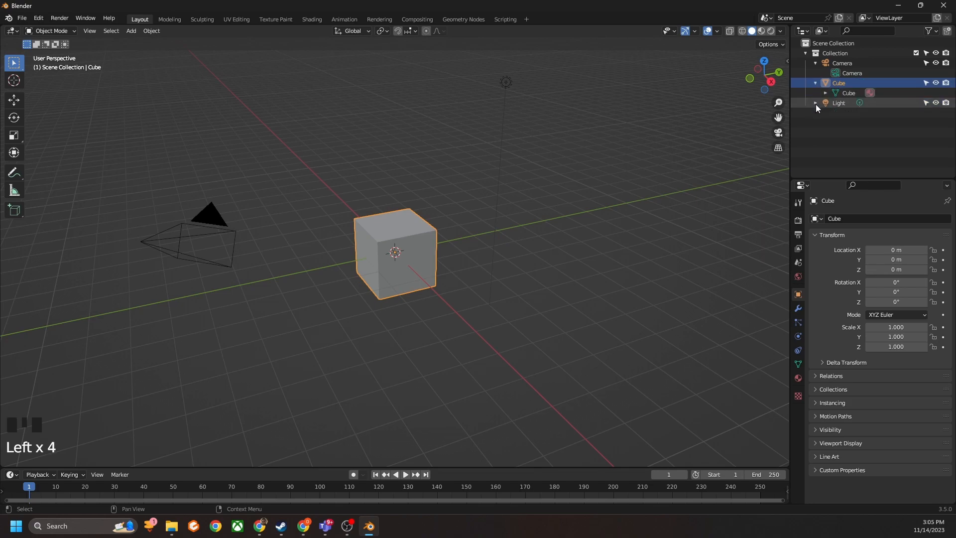
{"action": "left_click", "coordinate": [815, 104]}
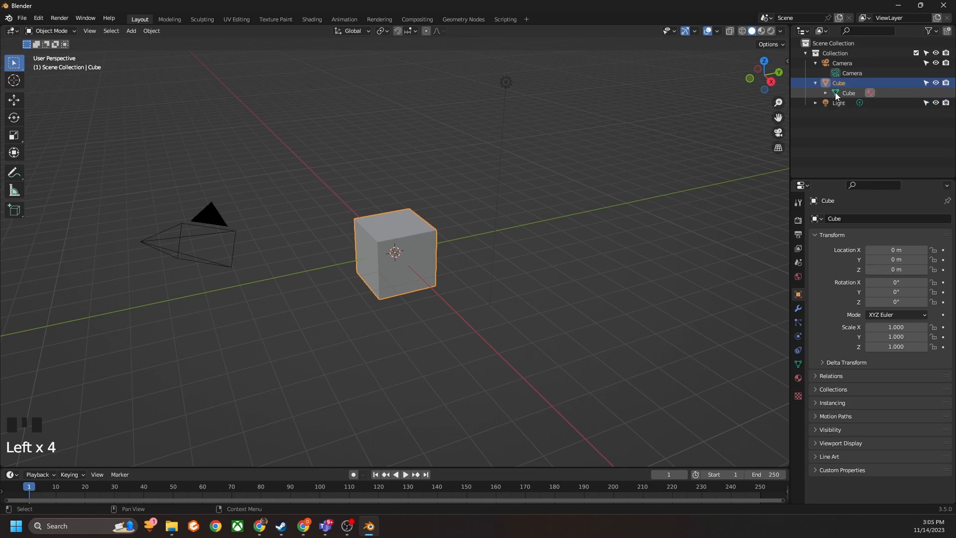
{"action": "left_click", "coordinate": [826, 93]}
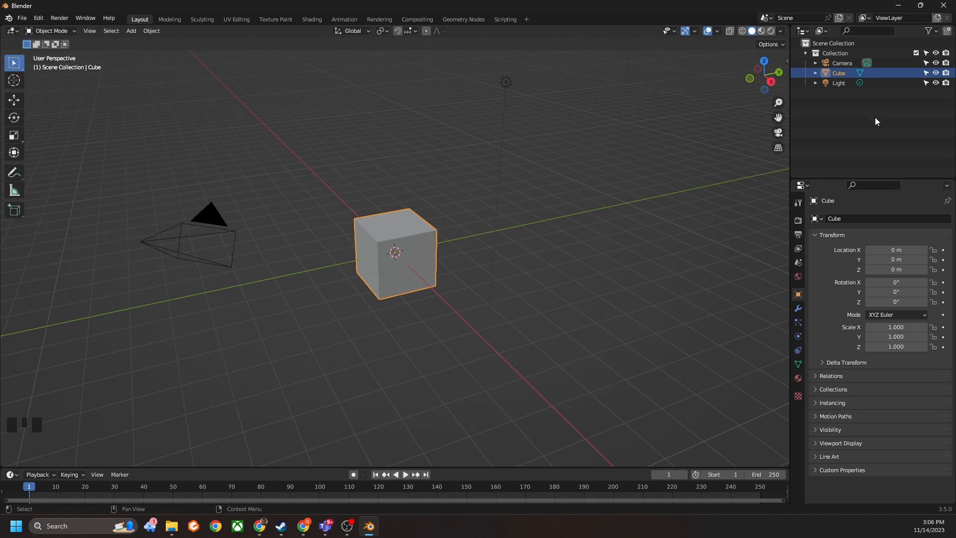
Step: Turn Collection's view layer inclusion, viewport visibility and render visibility each off and back on
{"action": "left_click", "coordinate": [915, 52]}
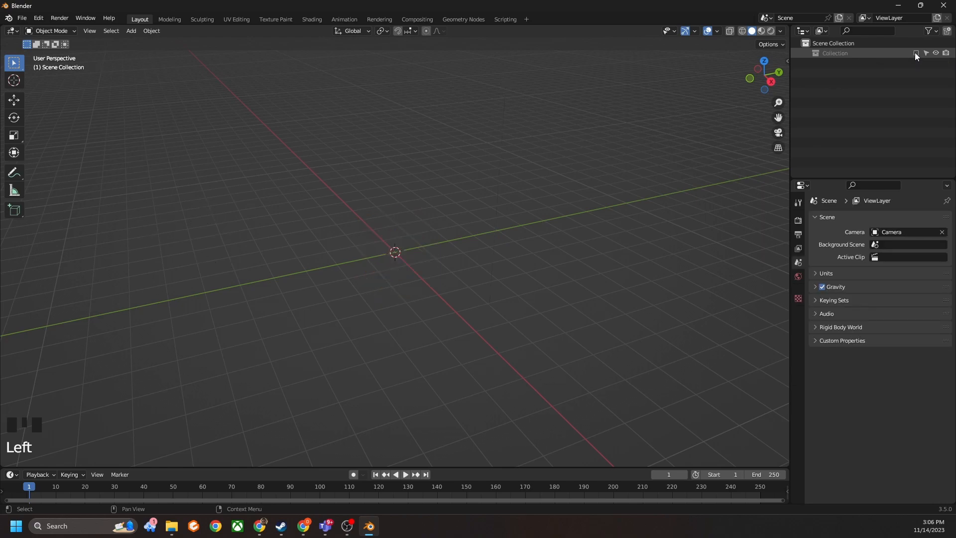
{"action": "left_click", "coordinate": [914, 53]}
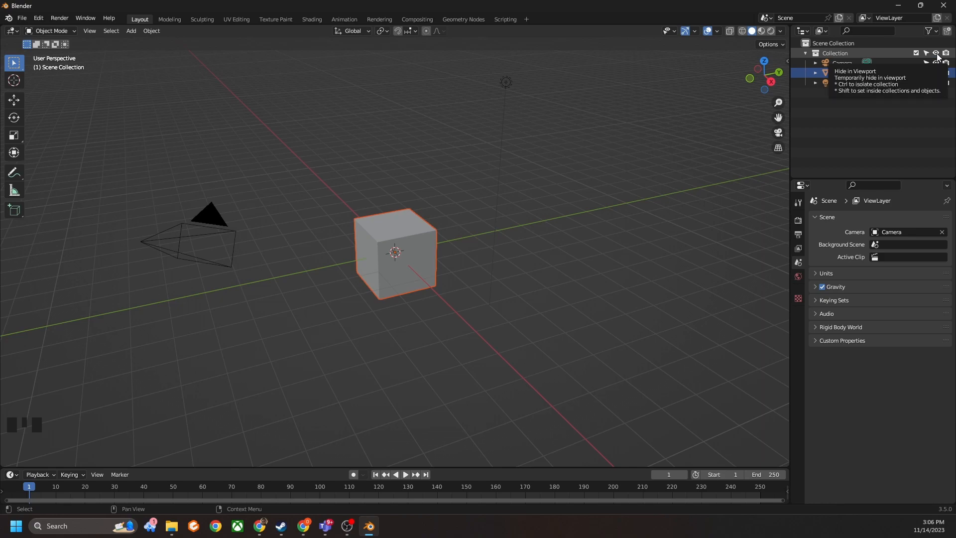
{"action": "left_click", "coordinate": [936, 53]}
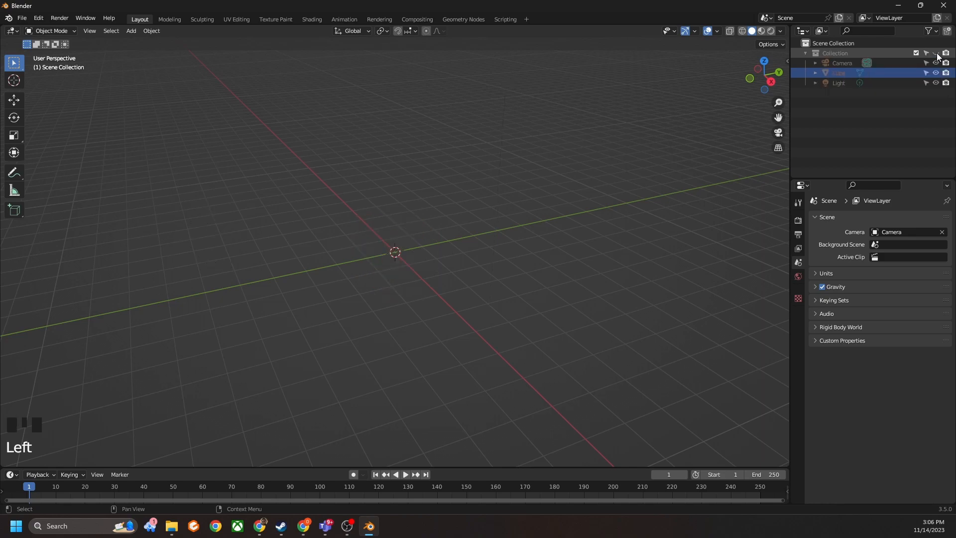
{"action": "left_click", "coordinate": [936, 52]}
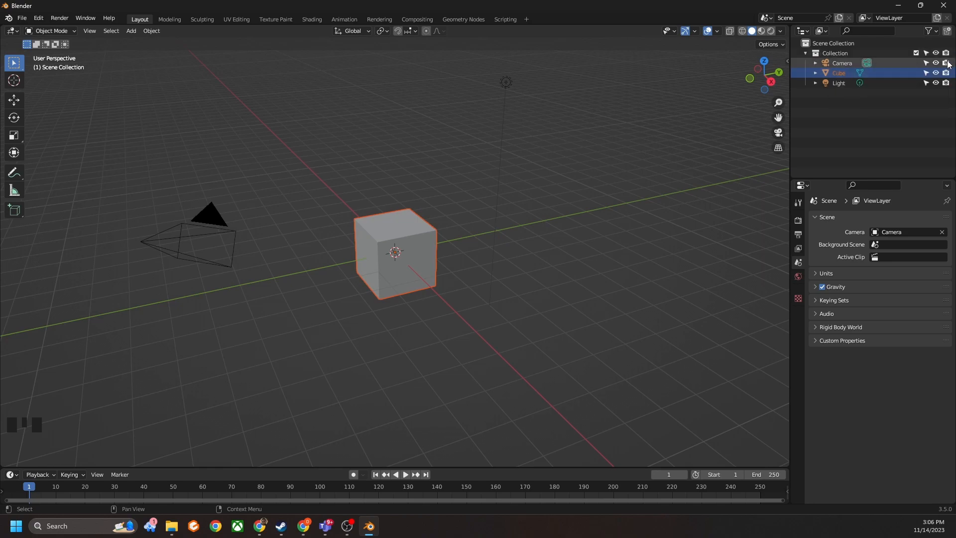
{"action": "left_click", "coordinate": [946, 54]}
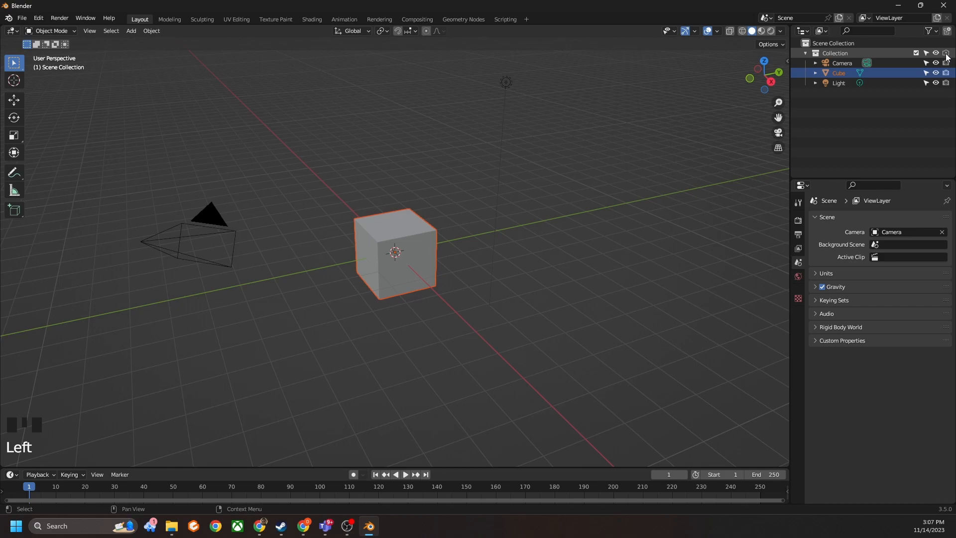
{"action": "left_click", "coordinate": [945, 53]}
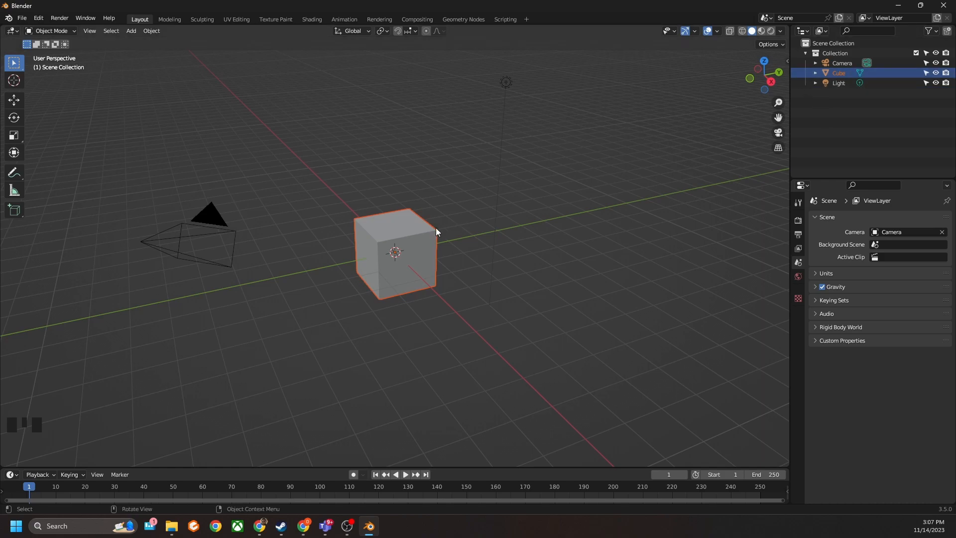
Step: Select the camera, the light and finally the cube in the viewport
{"action": "left_click", "coordinate": [211, 220]}
{"action": "left_click", "coordinate": [507, 86]}
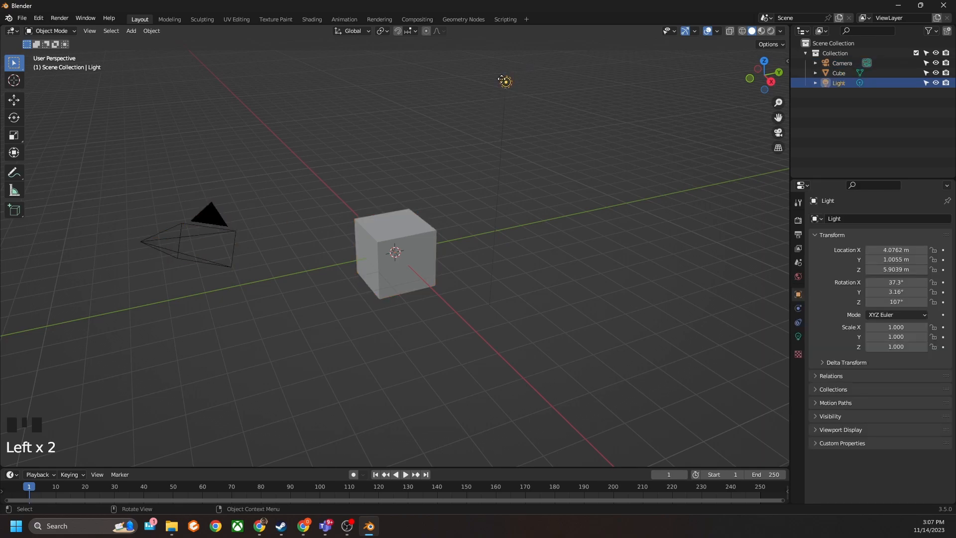
{"action": "left_click", "coordinate": [405, 226]}
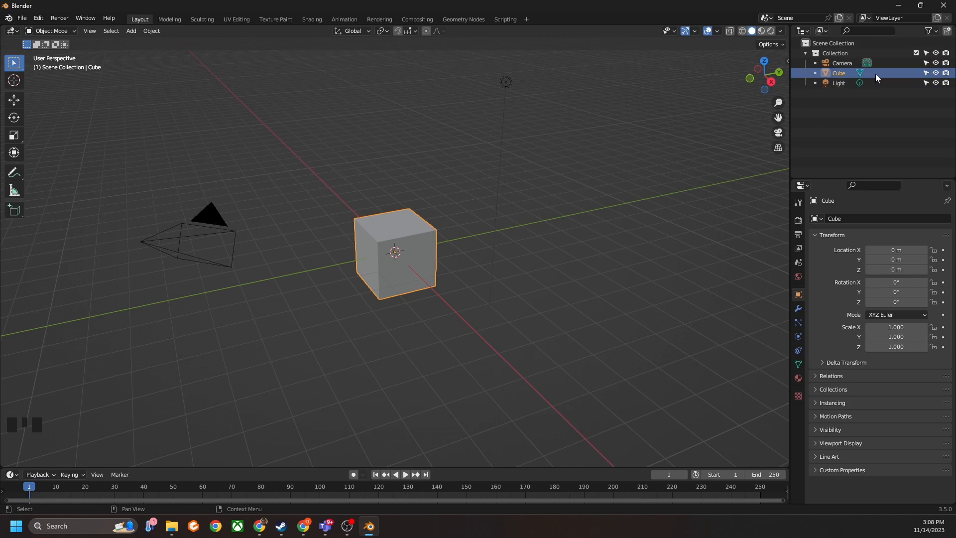
Step: Toggle the Outliner filter's selectability restriction column off and back on
{"action": "left_click", "coordinate": [929, 33]}
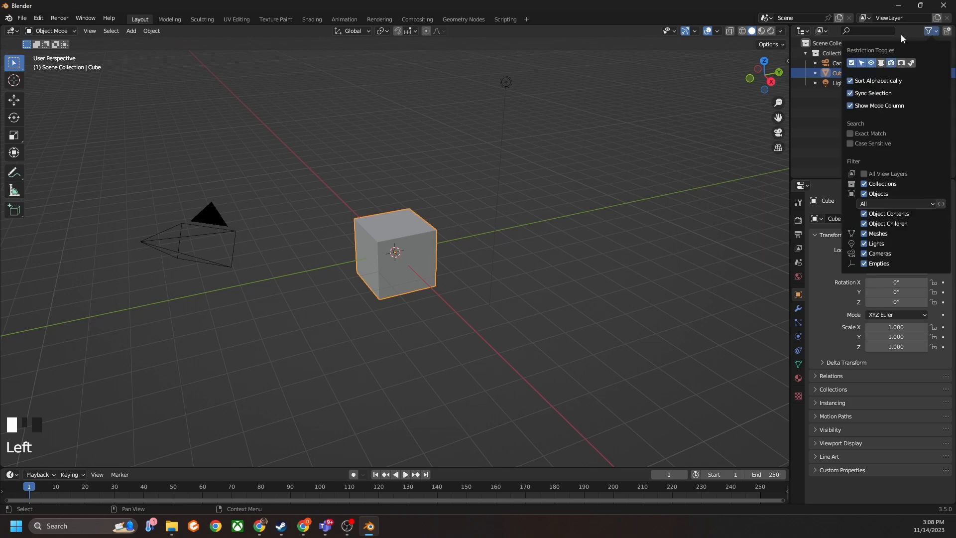
{"action": "left_click", "coordinate": [862, 64]}
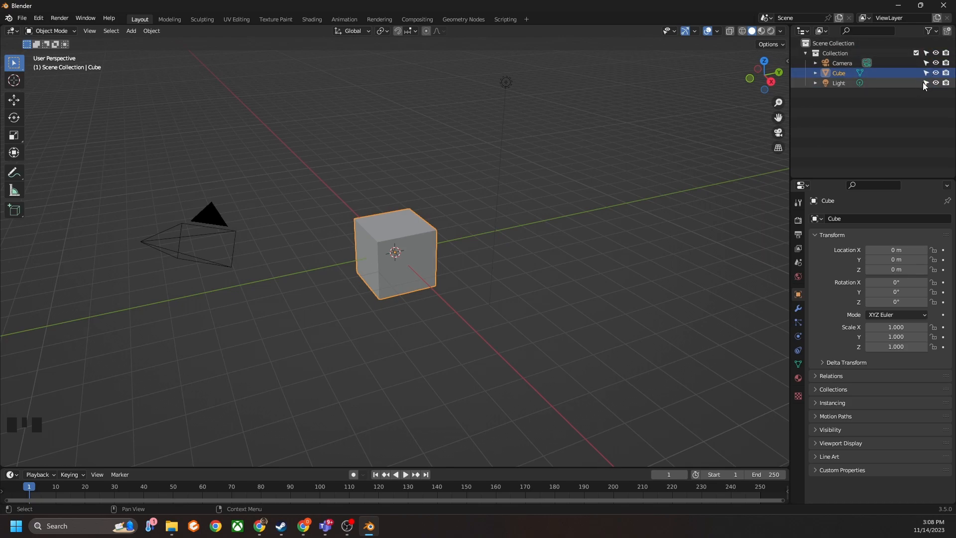
{"action": "left_click", "coordinate": [929, 32]}
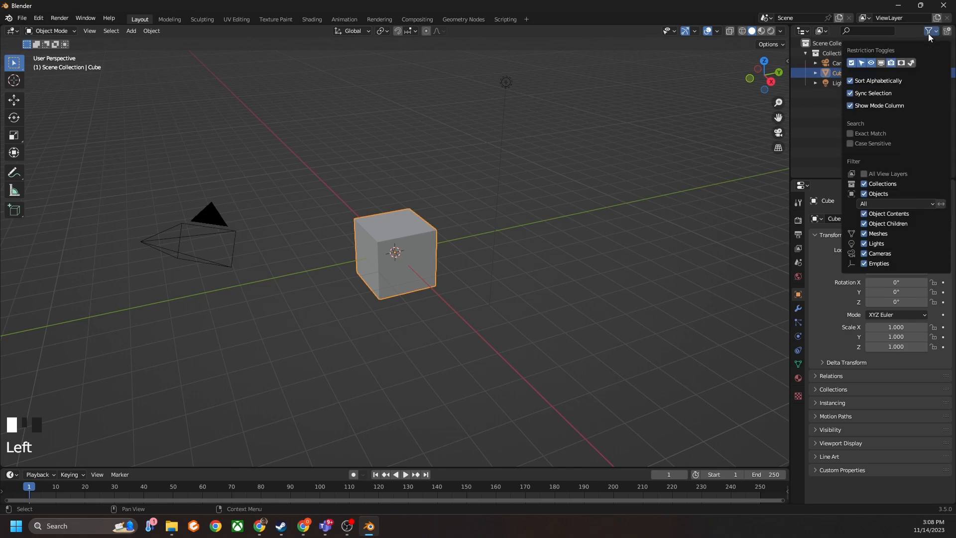
{"action": "left_click", "coordinate": [861, 60]}
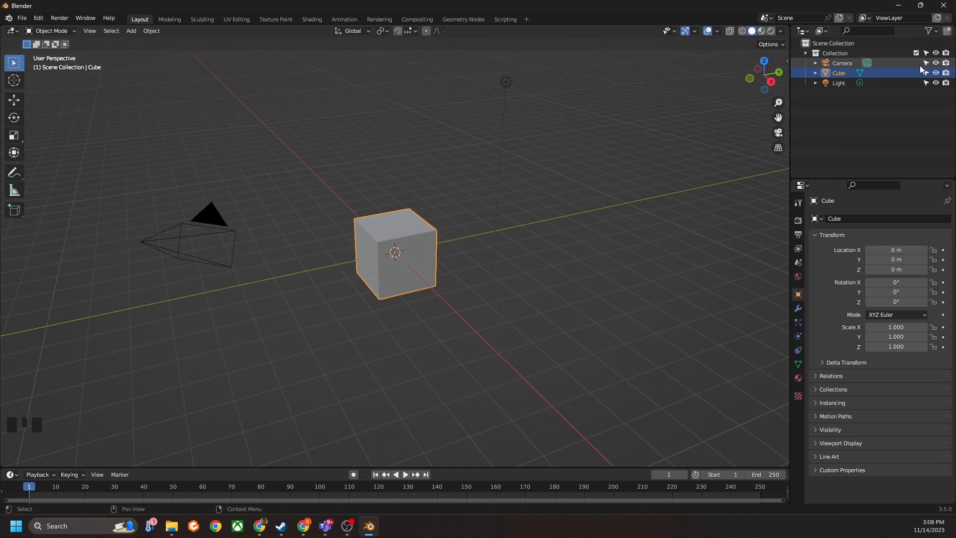
Step: Disable selection for the cube, try to select it in the viewport, and re-enable its selectability
{"action": "left_click", "coordinate": [925, 73]}
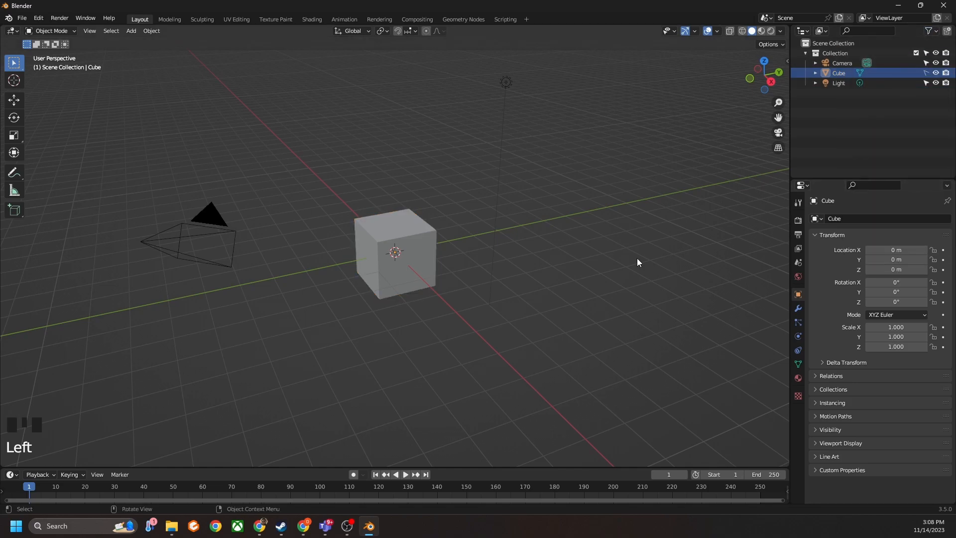
{"action": "left_click", "coordinate": [378, 232]}
{"action": "left_click", "coordinate": [391, 244]}
{"action": "left_click", "coordinate": [393, 244]}
{"action": "left_click", "coordinate": [396, 253]}
{"action": "left_click", "coordinate": [417, 235]}
{"action": "left_click", "coordinate": [390, 237]}
{"action": "left_click", "coordinate": [394, 243]}
{"action": "left_click", "coordinate": [924, 74]}
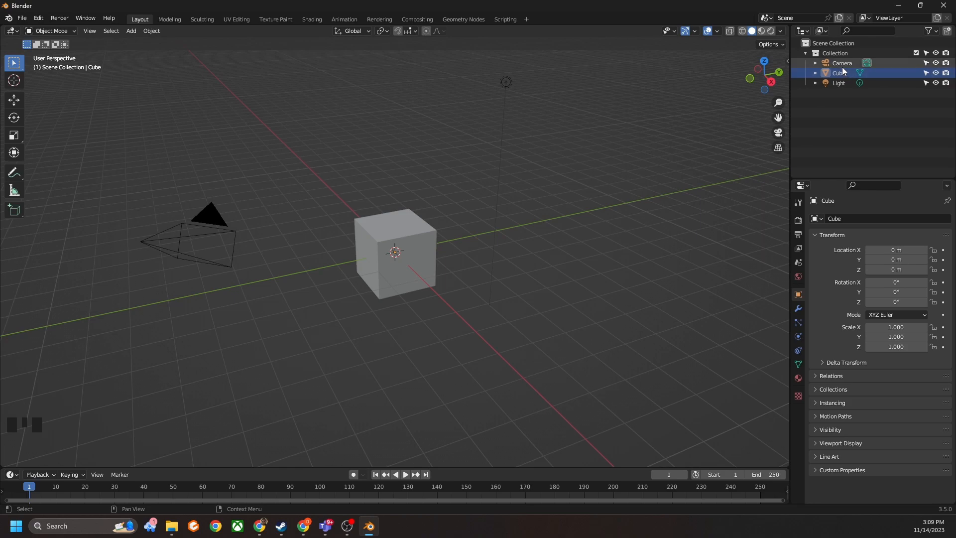
Step: Move the cube out of Collection into the Scene Collection and return it to Collection
{"action": "left_click_drag", "start_coordinate": [838, 73], "coordinate": [838, 43]}
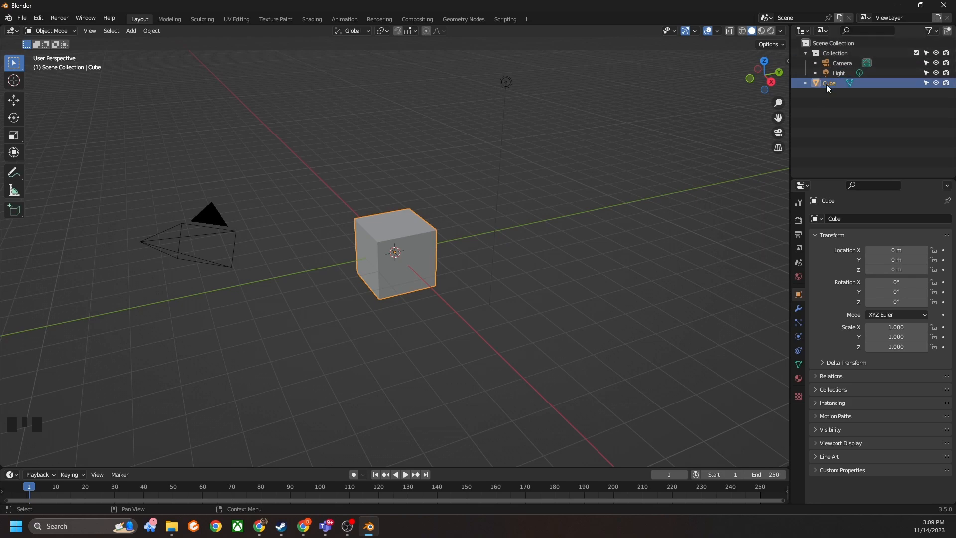
{"action": "left_click", "coordinate": [805, 53]}
{"action": "left_click", "coordinate": [804, 53]}
{"action": "left_click_drag", "start_coordinate": [816, 80], "coordinate": [843, 65]}
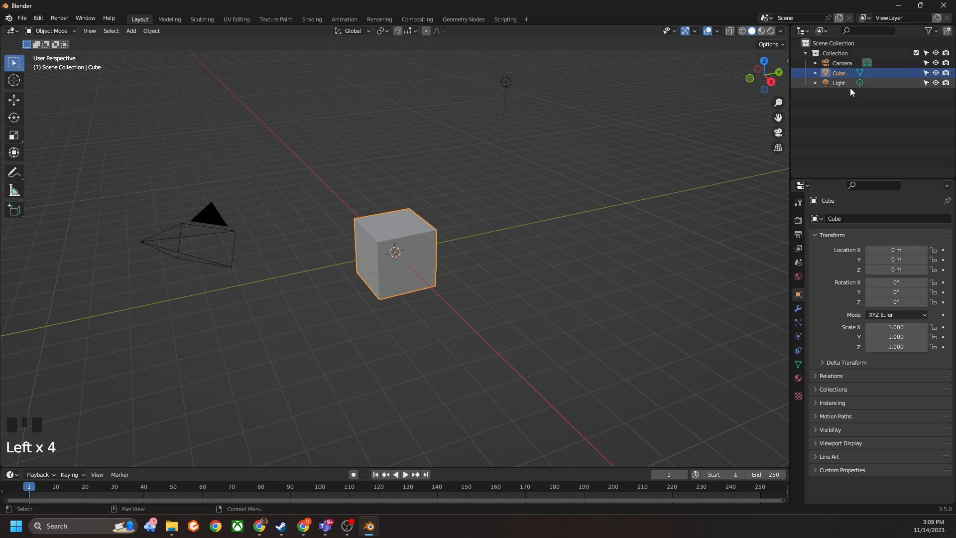
Step: Create a new collection under the Scene Collection and select it
{"action": "right_click", "coordinate": [836, 113]}
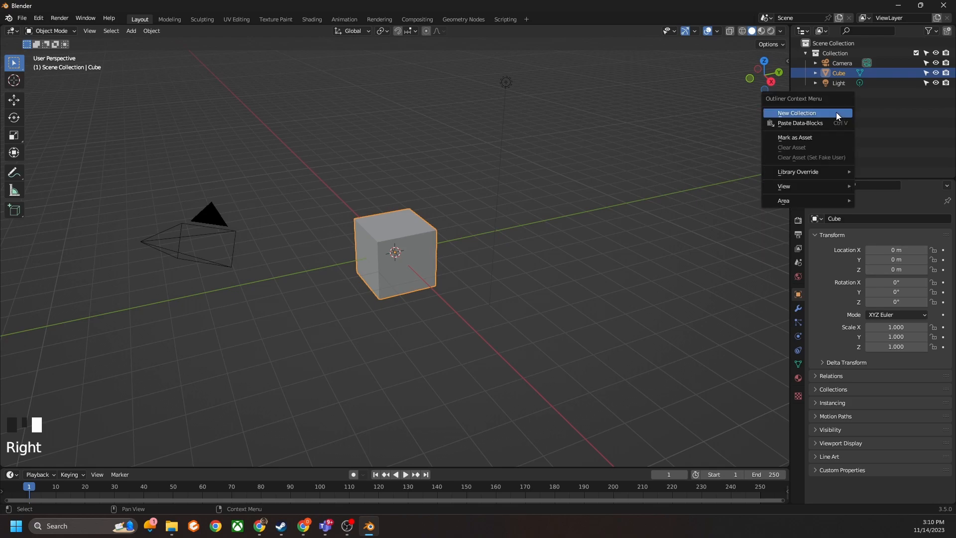
{"action": "left_click", "coordinate": [808, 115]}
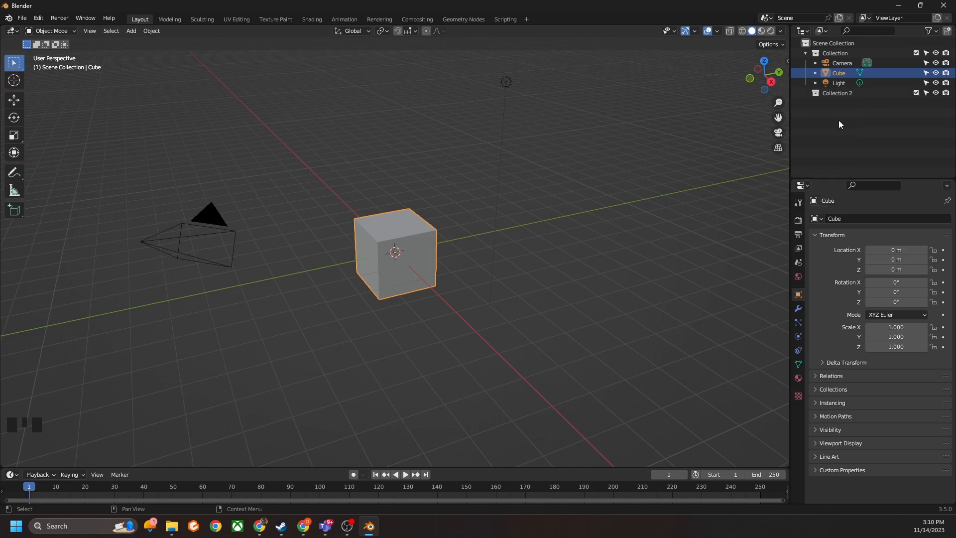
{"action": "left_click", "coordinate": [850, 94]}
Step: Select the light in the Outliner and open its name for editing
{"action": "left_click", "coordinate": [843, 83]}
{"action": "double_click", "coordinate": [851, 82]}
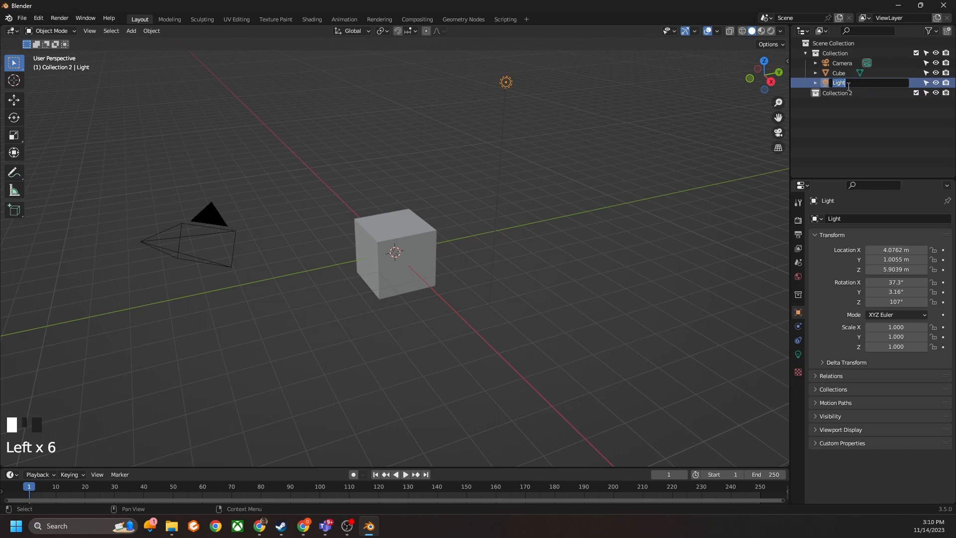
{"action": "left_click", "coordinate": [847, 110]}
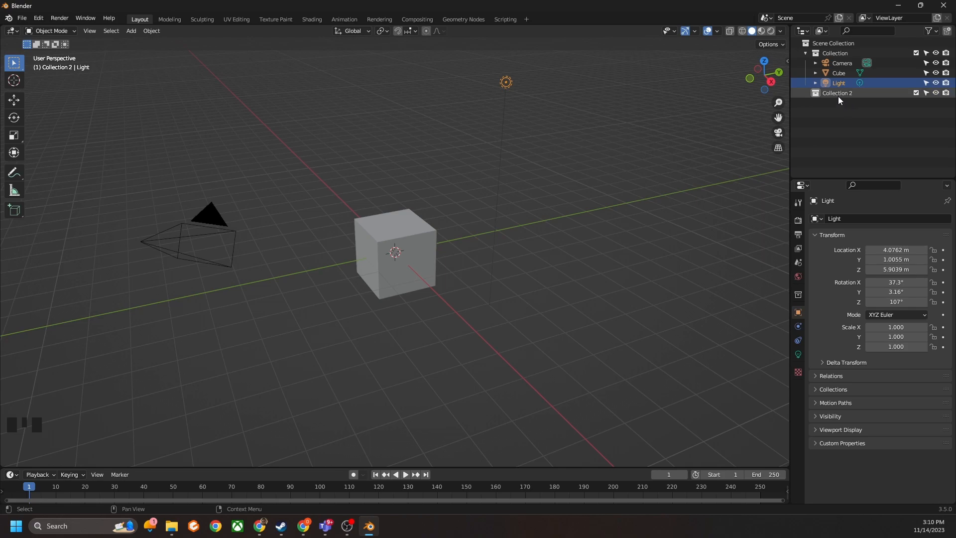
Step: Delete the empty Collection 2 from the scene
{"action": "left_click", "coordinate": [844, 93]}
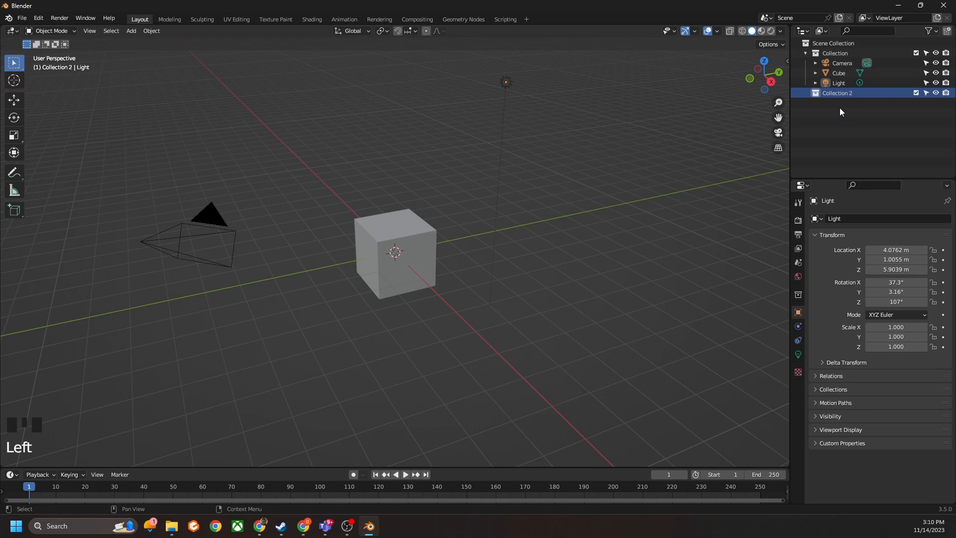
{"action": "key", "text": "Delete"}
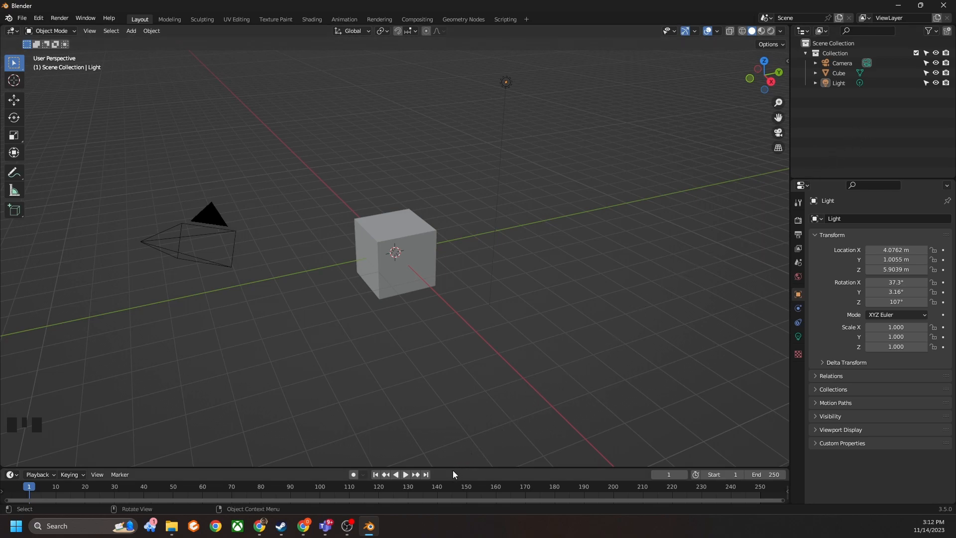
Step: Enlarge the timeline area upward and shrink it back to a narrow strip
{"action": "left_click_drag", "start_coordinate": [444, 468], "coordinate": [447, 441]}
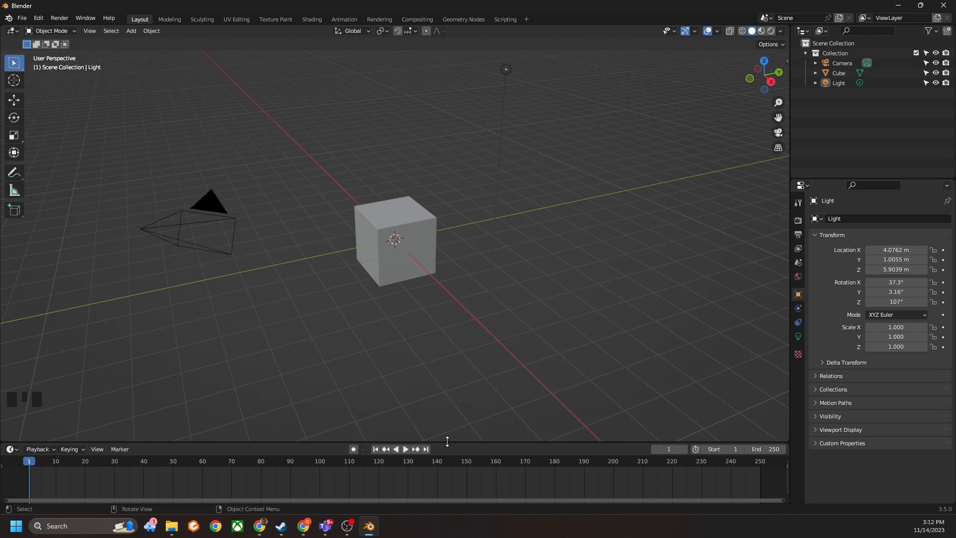
{"action": "left_click_drag", "start_coordinate": [447, 441], "coordinate": [447, 472]}
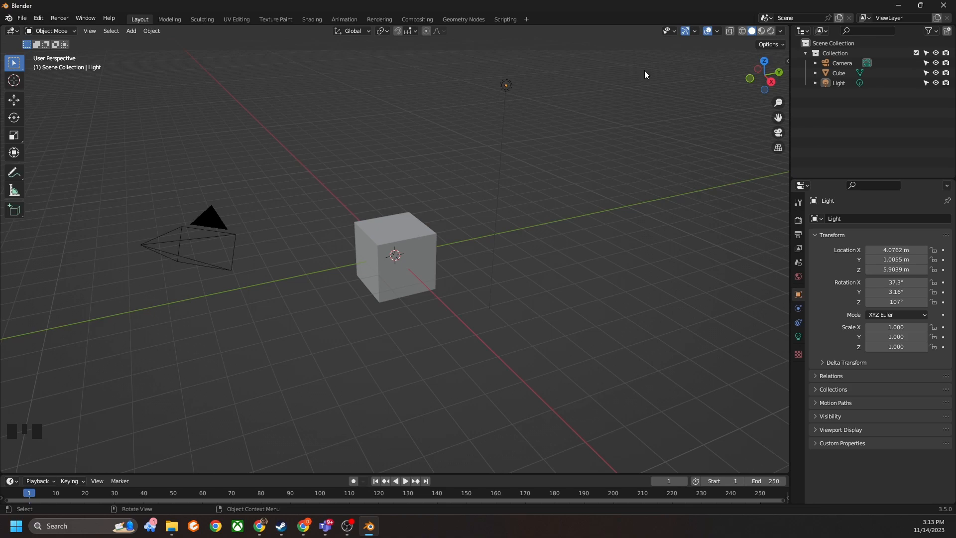
Step: Activate the Select Box tool and use it to select the camera and finally the cube in the viewport
{"action": "left_click", "coordinate": [18, 66]}
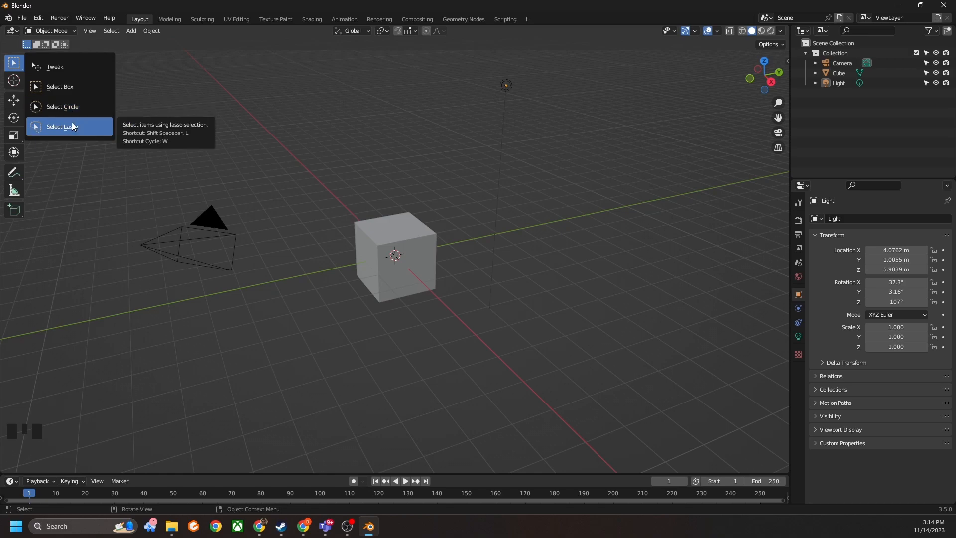
{"action": "left_click", "coordinate": [56, 88]}
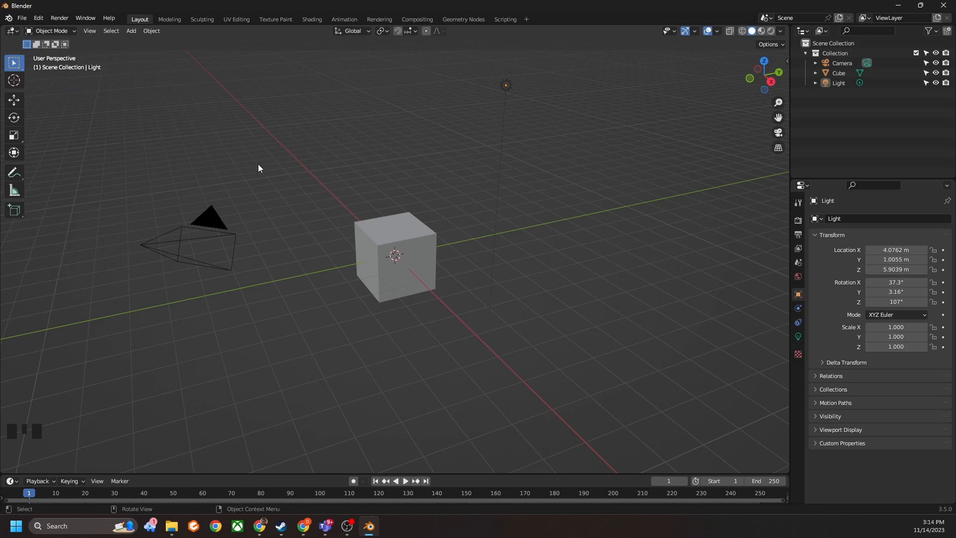
{"action": "left_click", "coordinate": [213, 223]}
{"action": "left_click", "coordinate": [401, 235]}
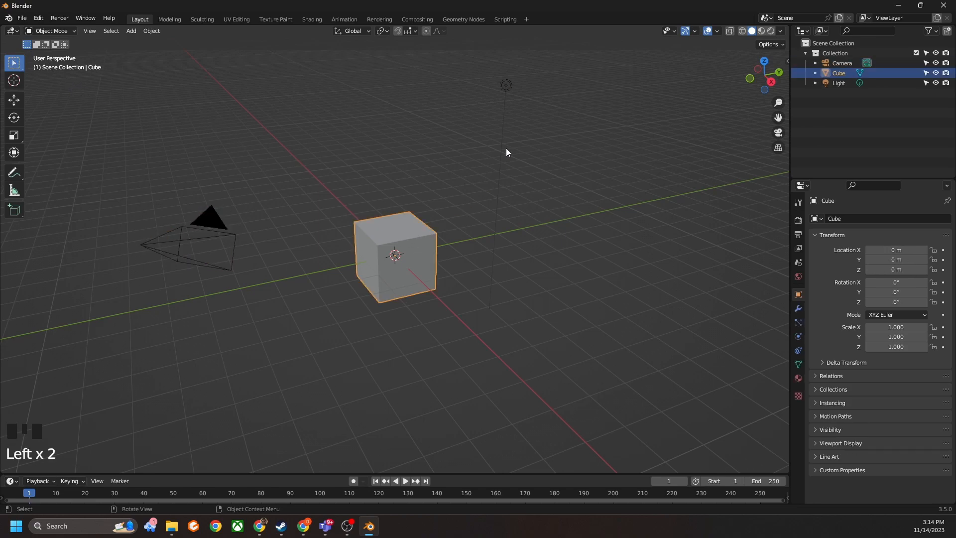
Step: Select the light in the viewport and switch the selection back to the cube
{"action": "left_click", "coordinate": [506, 85]}
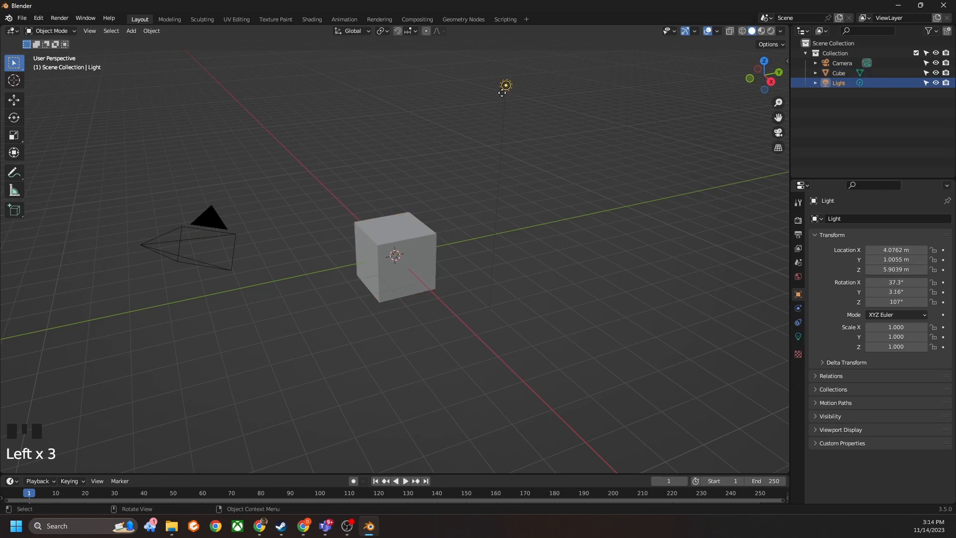
{"action": "left_click", "coordinate": [401, 233]}
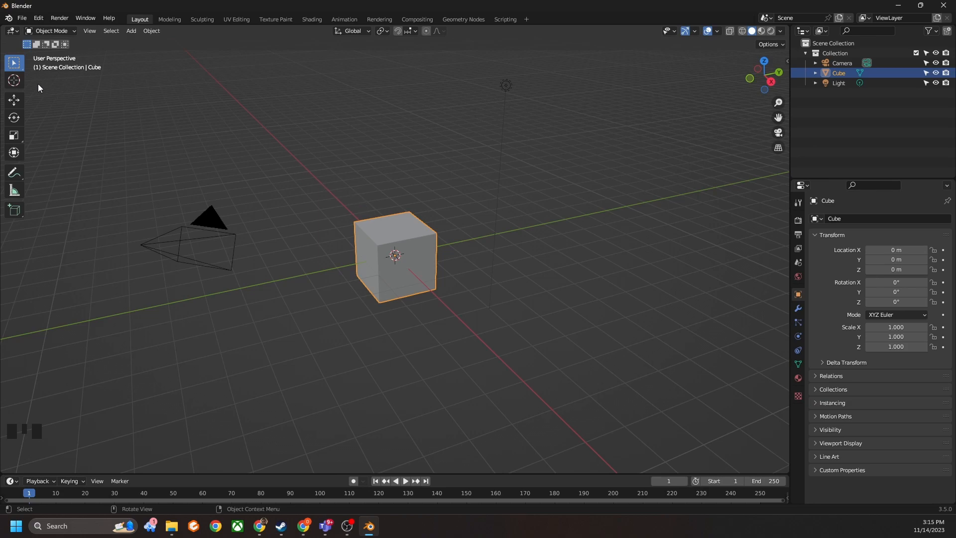
Step: Place the 3D cursor at several spots around the cube with the Cursor tool and snap it back to the world origin
{"action": "left_click", "coordinate": [14, 79]}
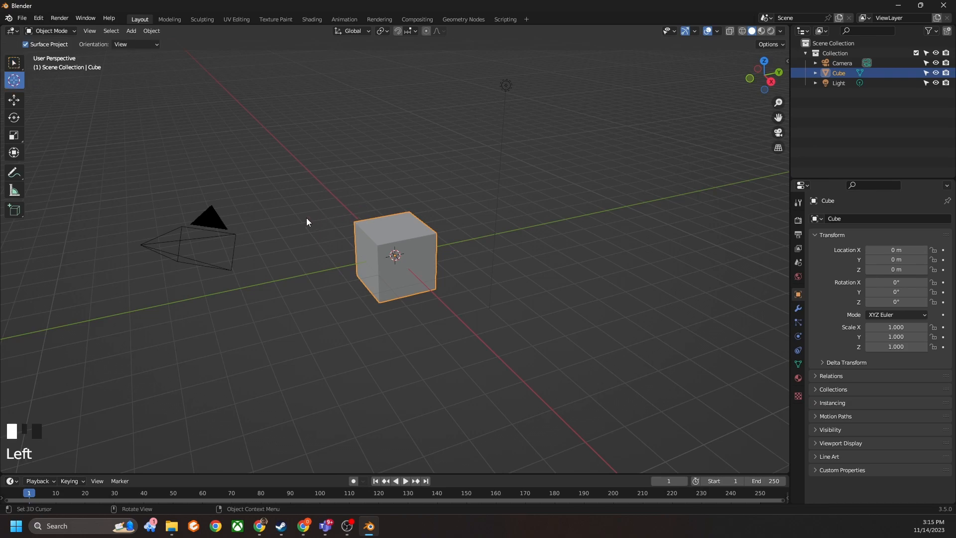
{"action": "left_click", "coordinate": [270, 213]}
{"action": "left_click", "coordinate": [299, 327]}
{"action": "left_click", "coordinate": [392, 179]}
{"action": "left_click", "coordinate": [272, 163]}
{"action": "left_click", "coordinate": [479, 152]}
{"action": "left_click", "coordinate": [554, 200]}
{"action": "left_click", "coordinate": [394, 256]}
{"action": "left_click", "coordinate": [394, 256]}
{"action": "left_click", "coordinate": [575, 239]}
{"action": "key", "text": "shift+s"}
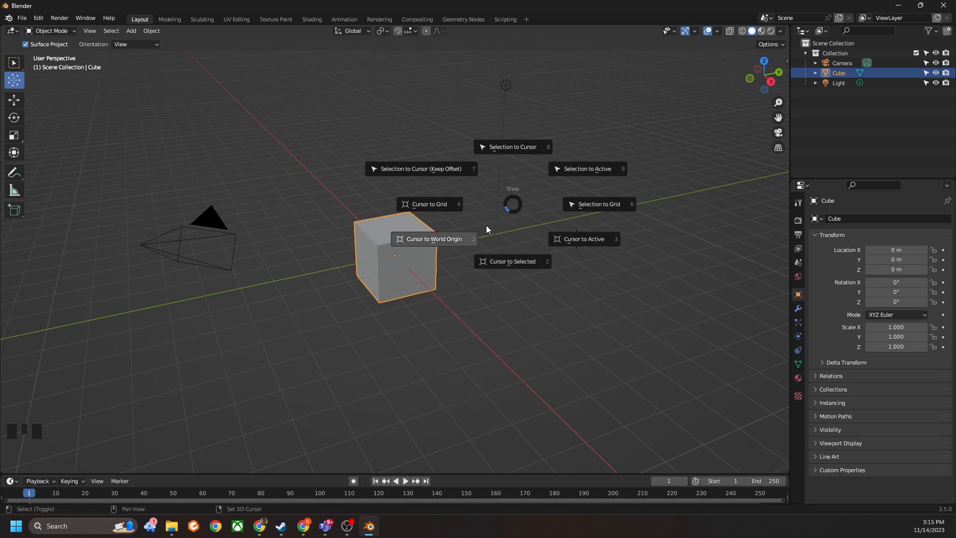
{"action": "left_click", "coordinate": [422, 246]}
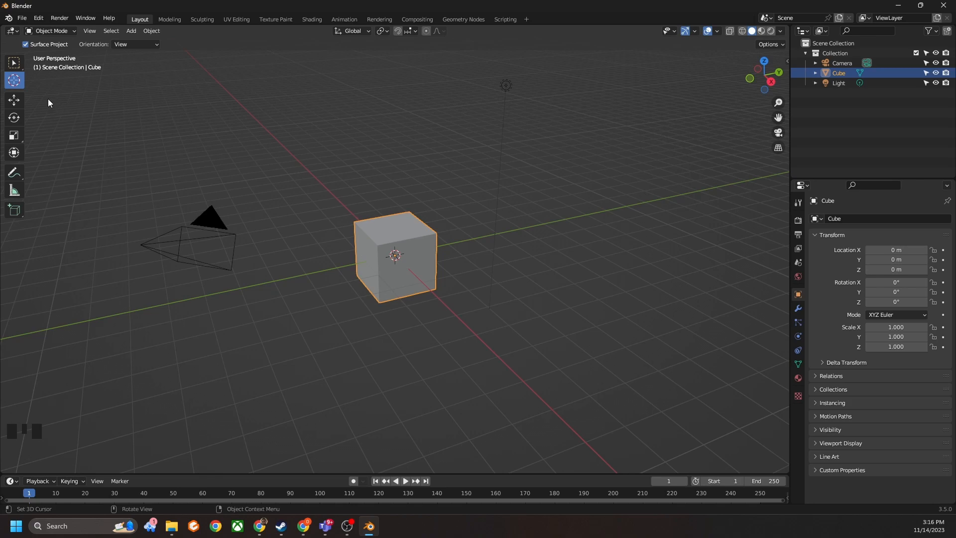
Step: Activate the Move tool and show its gizmo on the camera, the light and finally the cube
{"action": "left_click", "coordinate": [14, 101]}
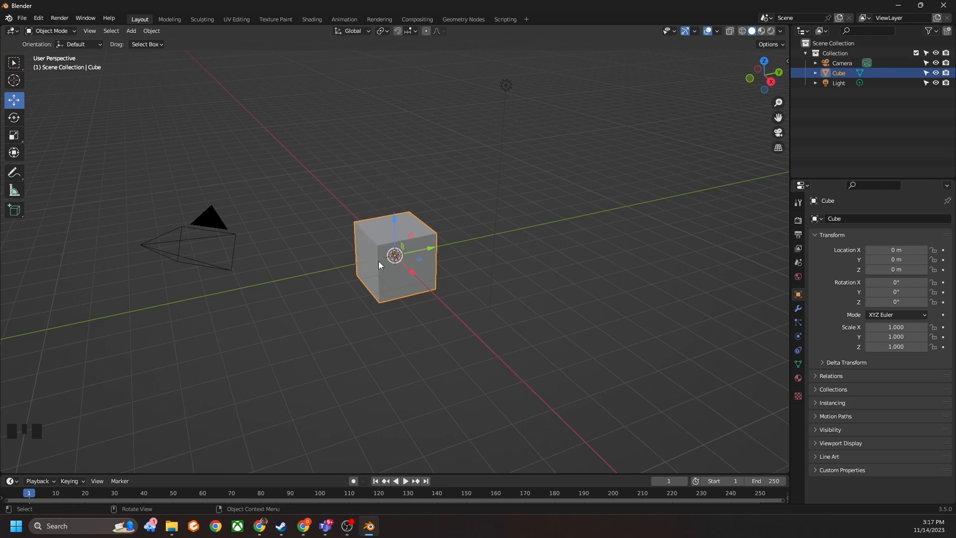
{"action": "left_click", "coordinate": [210, 219]}
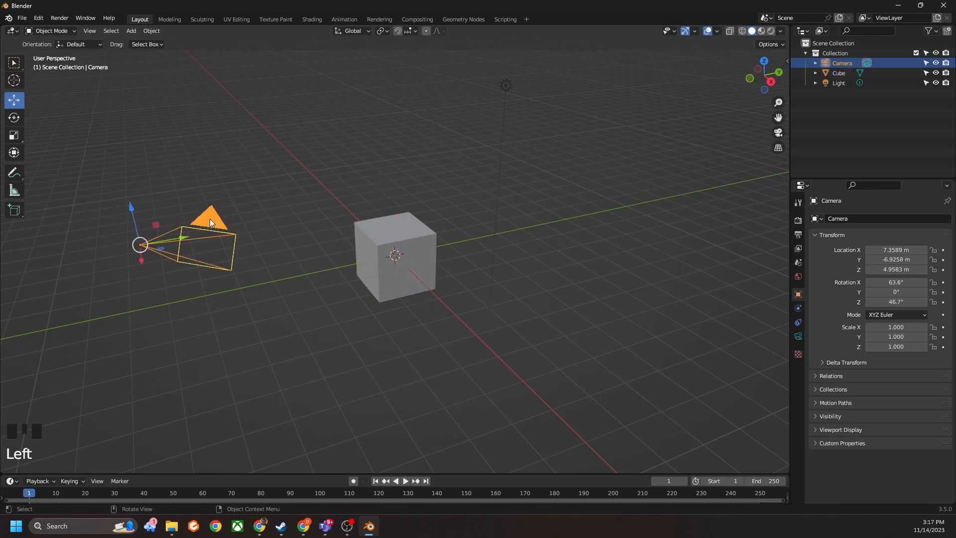
{"action": "left_click", "coordinate": [505, 85]}
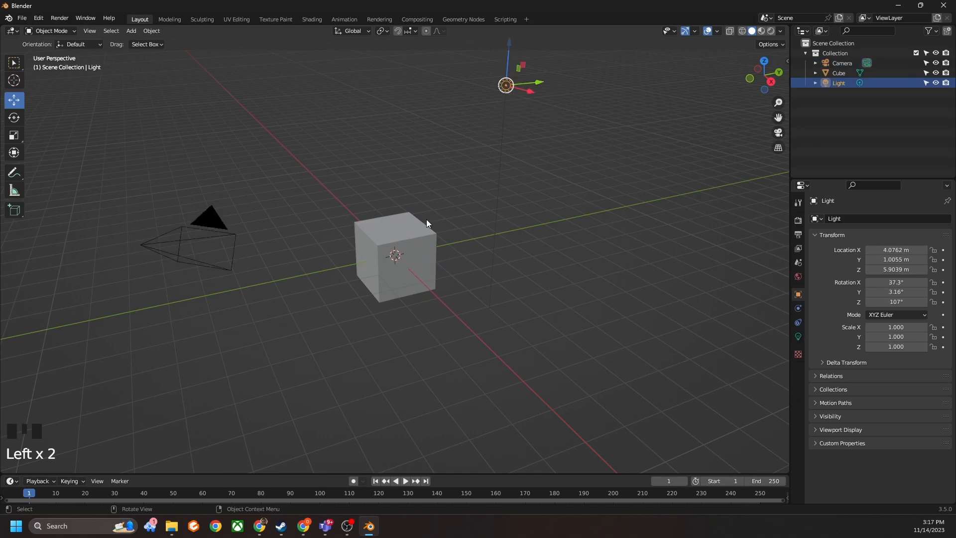
{"action": "left_click", "coordinate": [419, 234]}
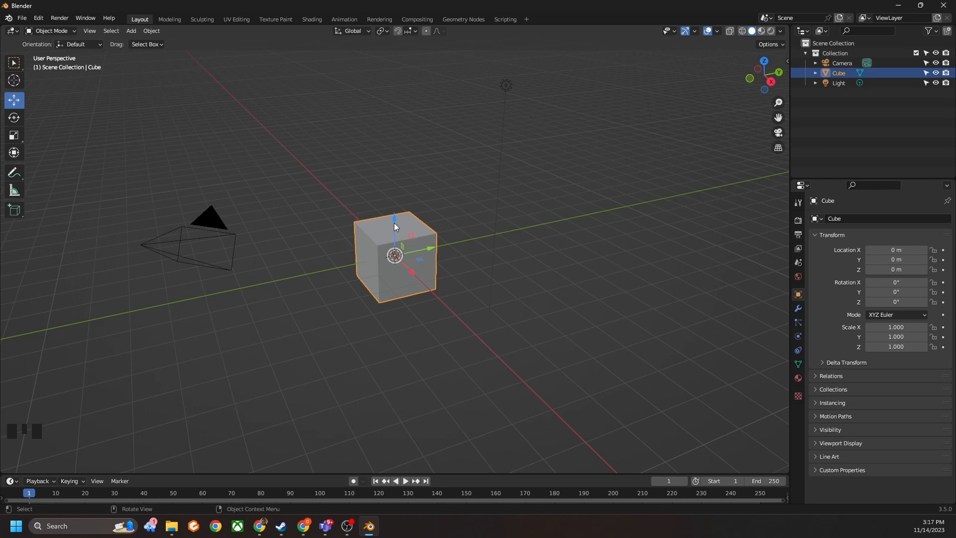
Step: Raise the cube about 1.1 m along Z, try moving it along Y, and undo the moves
{"action": "left_click_drag", "start_coordinate": [393, 223], "coordinate": [396, 188]}
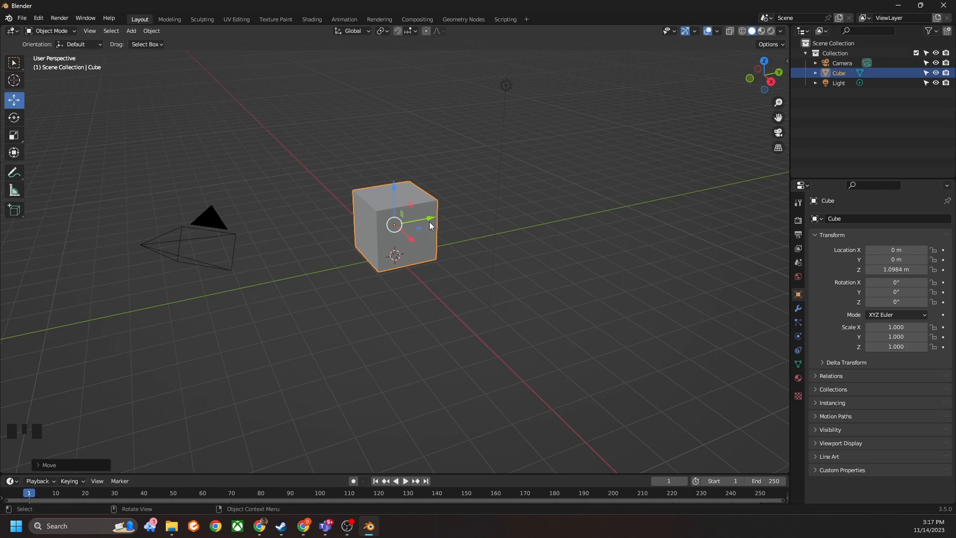
{"action": "left_click_drag", "start_coordinate": [427, 219], "coordinate": [429, 249]}
{"action": "key", "text": "ctrl+z"}
{"action": "key", "text": "ctrl+z"}
{"action": "key", "text": "ctrl+z"}
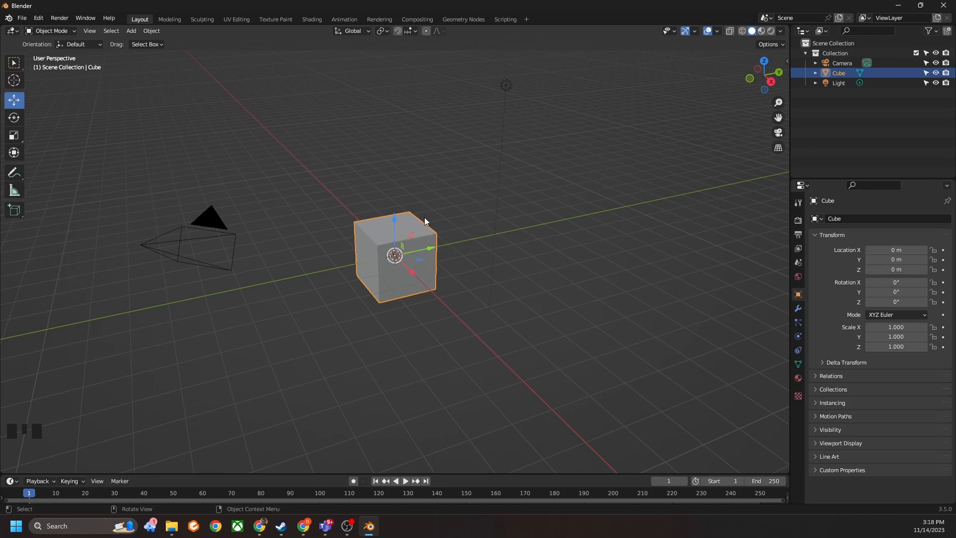
Step: Try to move the cube within the YZ plane using the gizmo's red plane handle, and cancel the move
{"action": "middle_click_drag", "start_coordinate": [445, 226], "coordinate": [419, 226]}
{"action": "scroll", "coordinate": [423, 223], "scroll_direction": "up", "scroll_amount": 5}
{"action": "scroll", "coordinate": [435, 241], "scroll_direction": "down", "scroll_amount": 4}
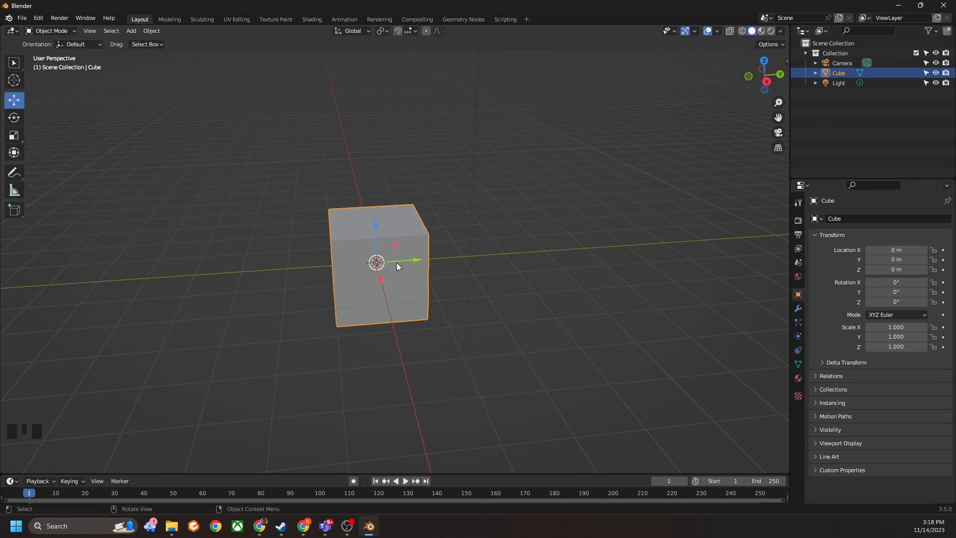
{"action": "left_click_drag", "start_coordinate": [395, 243], "coordinate": [394, 182]}
{"action": "right_click", "coordinate": [393, 182]}
Step: Try several free moves of the cube with the gizmo's central circle, cancelling or undoing each one
{"action": "middle_click_drag", "start_coordinate": [387, 225], "coordinate": [422, 222]}
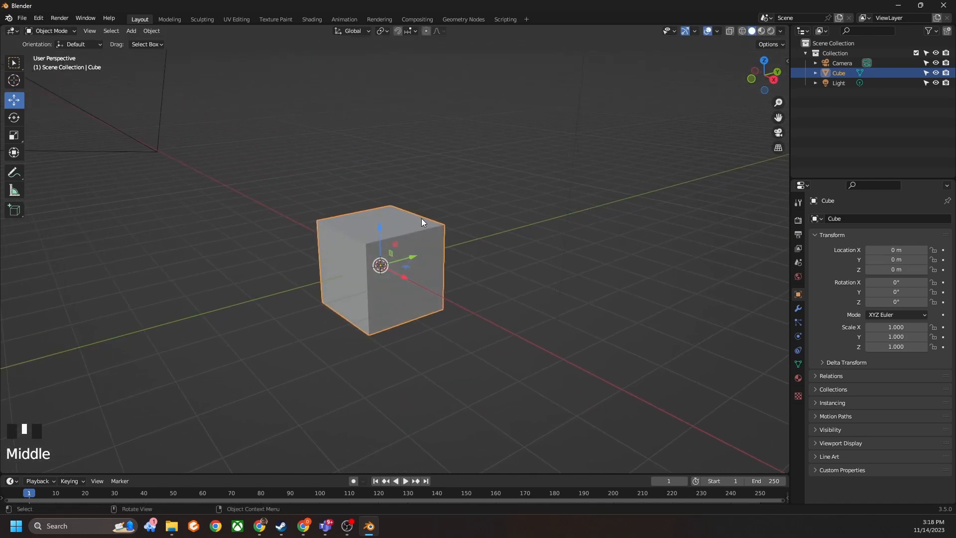
{"action": "middle_click_drag", "start_coordinate": [531, 223], "coordinate": [457, 228]}
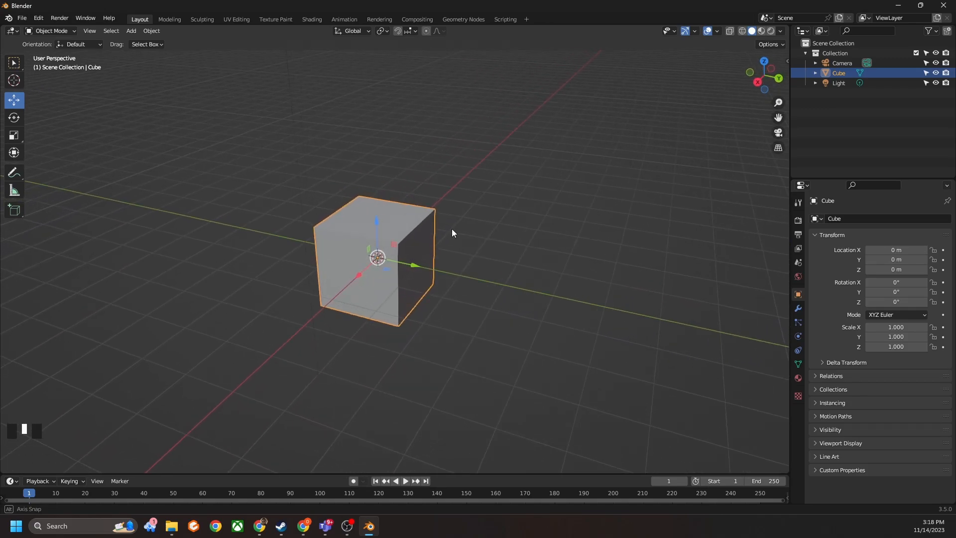
{"action": "middle_click_drag", "start_coordinate": [452, 229], "coordinate": [452, 235]}
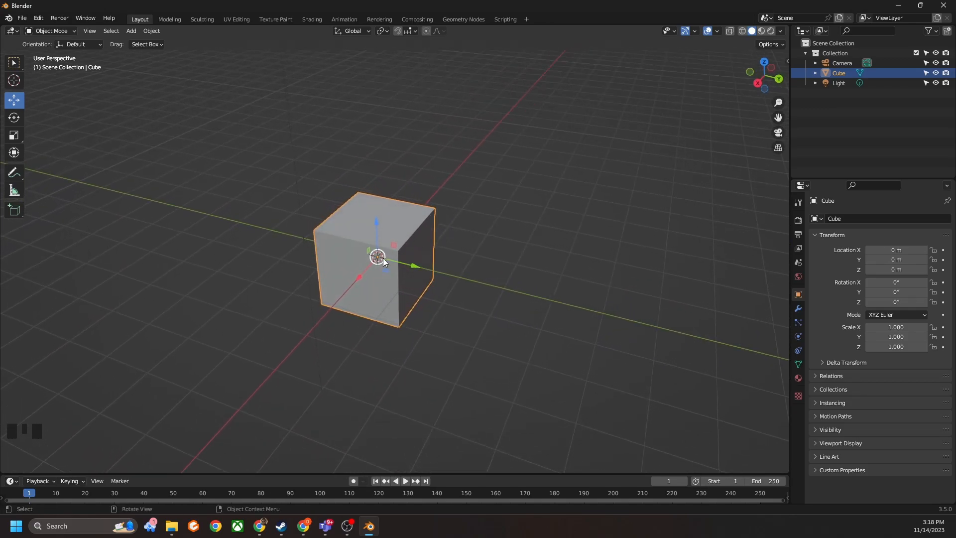
{"action": "left_click_drag", "start_coordinate": [380, 260], "coordinate": [378, 223]}
{"action": "key", "text": "Escape"}
{"action": "left_click_drag", "start_coordinate": [378, 260], "coordinate": [378, 208]}
{"action": "right_click", "coordinate": [377, 208]}
{"action": "left_click_drag", "start_coordinate": [380, 258], "coordinate": [263, 176]}
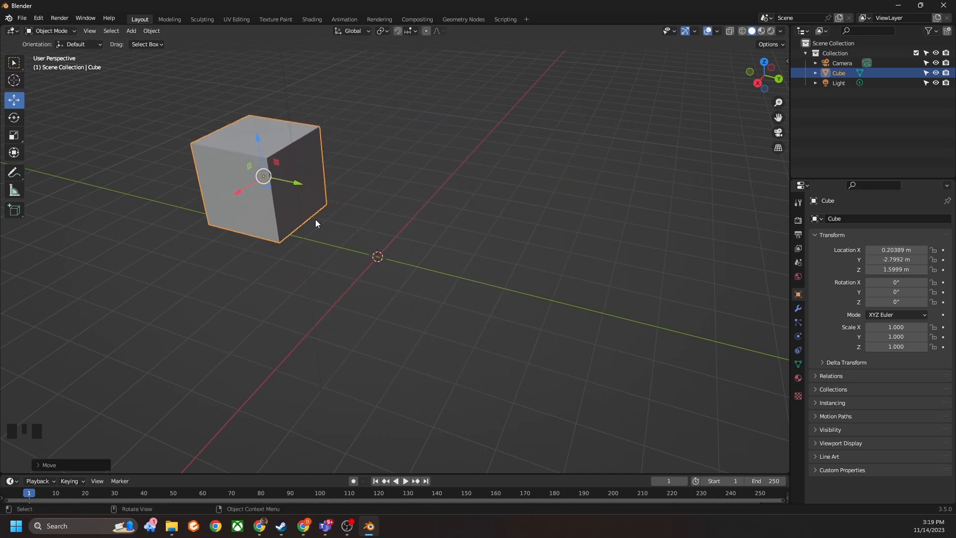
{"action": "key", "text": "ctrl+z"}
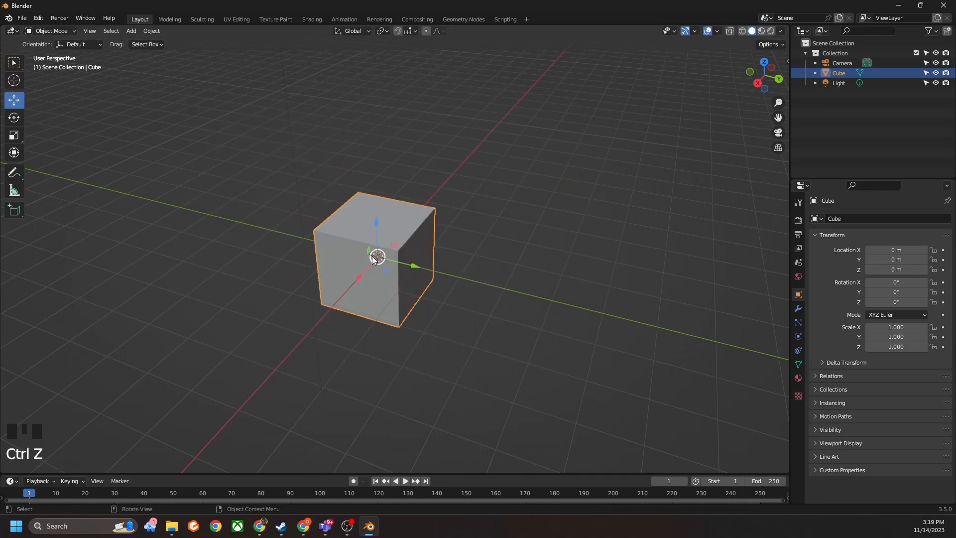
{"action": "left_click_drag", "start_coordinate": [376, 260], "coordinate": [363, 156]}
{"action": "right_click", "coordinate": [363, 155]}
Step: Activate the Rotate tool and try rotating the cube around Z and by about -22° around X, cancelling both
{"action": "left_click", "coordinate": [14, 119]}
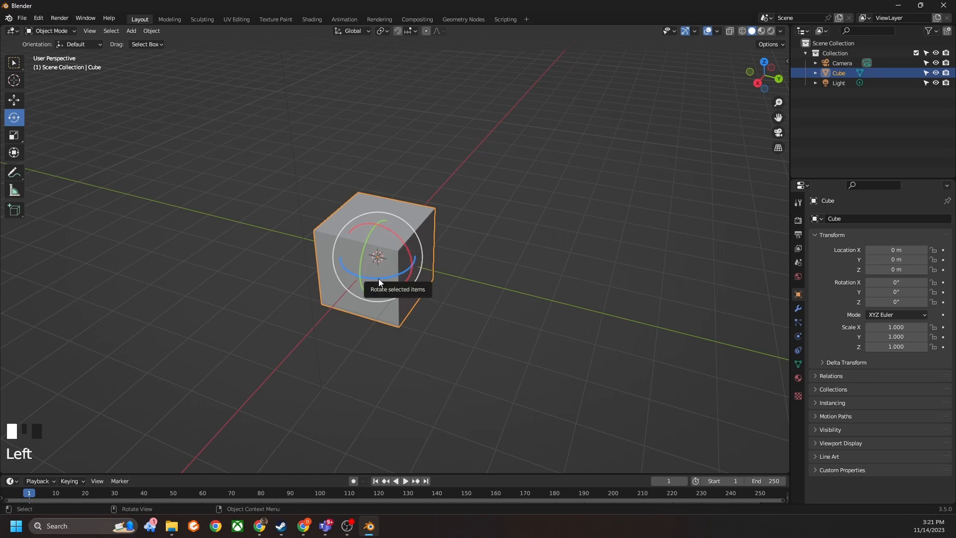
{"action": "mouse_move", "coordinate": [378, 280]}
{"action": "left_mouse_down"}
{"action": "mouse_move", "coordinate": [397, 278]}
{"action": "mouse_move", "coordinate": [349, 284]}
{"action": "mouse_move", "coordinate": [377, 299]}
{"action": "mouse_move", "coordinate": [397, 279]}
{"action": "mouse_move", "coordinate": [401, 292]}
{"action": "mouse_move", "coordinate": [389, 298]}
{"action": "mouse_move", "coordinate": [431, 269]}
{"action": "mouse_move", "coordinate": [337, 215]}
{"action": "mouse_move", "coordinate": [371, 217]}
{"action": "mouse_move", "coordinate": [374, 294]}
{"action": "left_mouse_up"}
{"action": "right_click", "coordinate": [375, 294]}
{"action": "mouse_move", "coordinate": [404, 253]}
{"action": "left_mouse_down"}
{"action": "mouse_move", "coordinate": [404, 242]}
{"action": "mouse_move", "coordinate": [417, 260]}
{"action": "mouse_move", "coordinate": [408, 255]}
{"action": "left_mouse_up"}
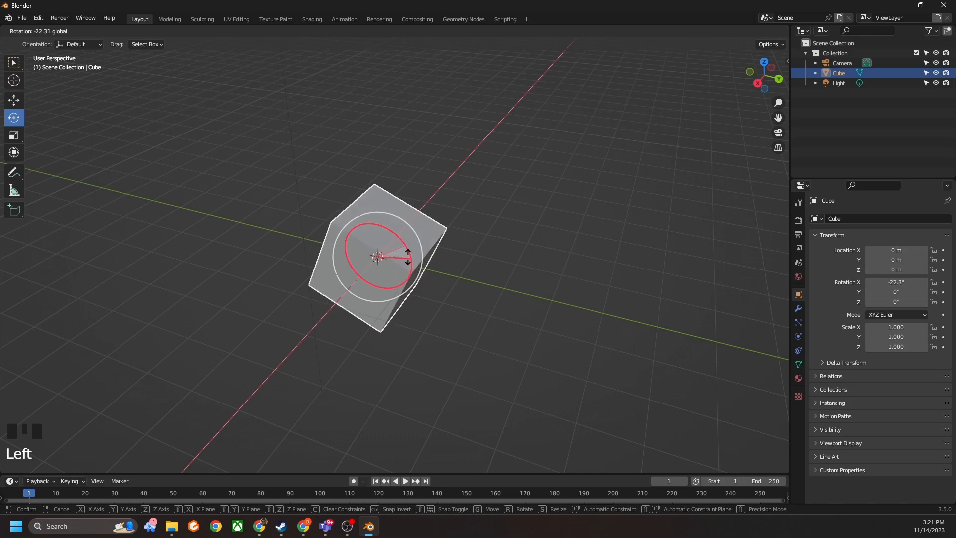
{"action": "key", "text": "Escape"}
Step: Try free trackball rotations of the cube from inside the rotation gizmo, cancelling each one
{"action": "mouse_move", "coordinate": [402, 272]}
{"action": "middle_mouse_down"}
{"action": "mouse_move", "coordinate": [410, 279]}
{"action": "mouse_move", "coordinate": [392, 282]}
{"action": "middle_mouse_up"}
{"action": "left_click_drag", "start_coordinate": [381, 242], "coordinate": [428, 184]}
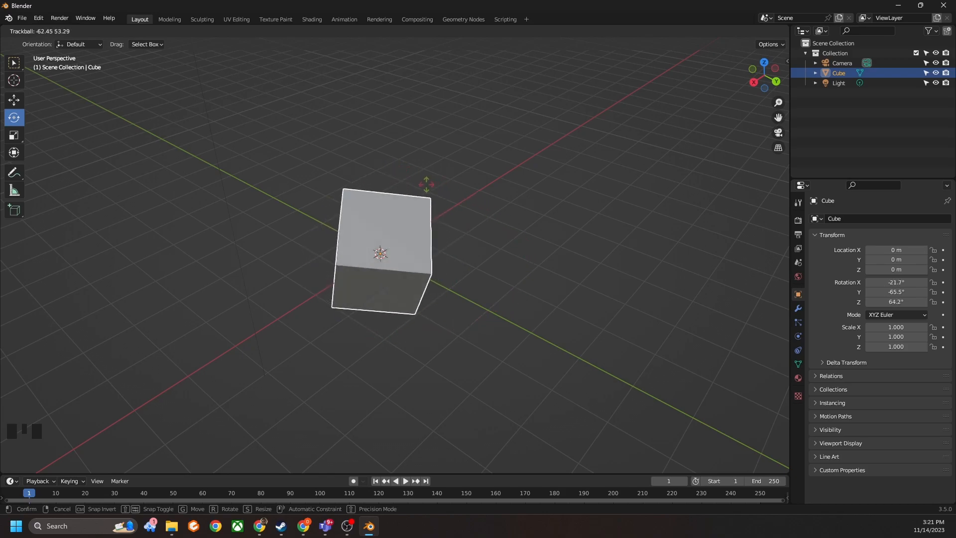
{"action": "right_click", "coordinate": [429, 184]}
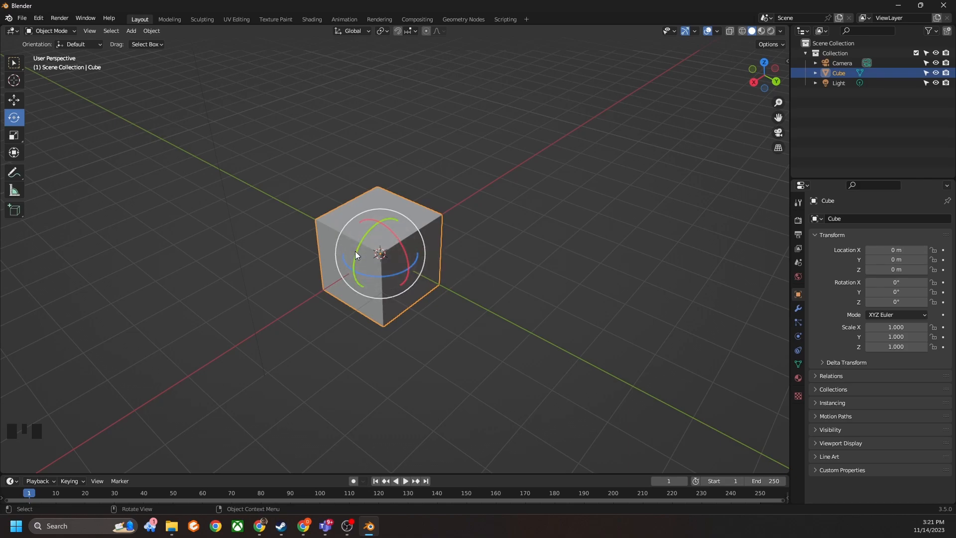
{"action": "mouse_move", "coordinate": [402, 250]}
{"action": "left_mouse_down"}
{"action": "mouse_move", "coordinate": [452, 255]}
{"action": "mouse_move", "coordinate": [393, 239]}
{"action": "mouse_move", "coordinate": [370, 208]}
{"action": "mouse_move", "coordinate": [359, 251]}
{"action": "mouse_move", "coordinate": [401, 243]}
{"action": "left_mouse_up"}
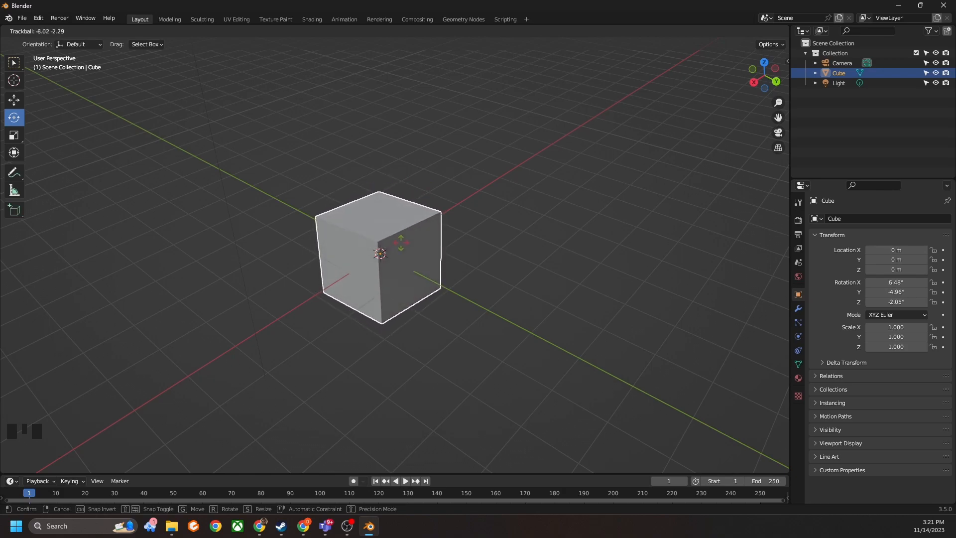
{"action": "right_click", "coordinate": [401, 242]}
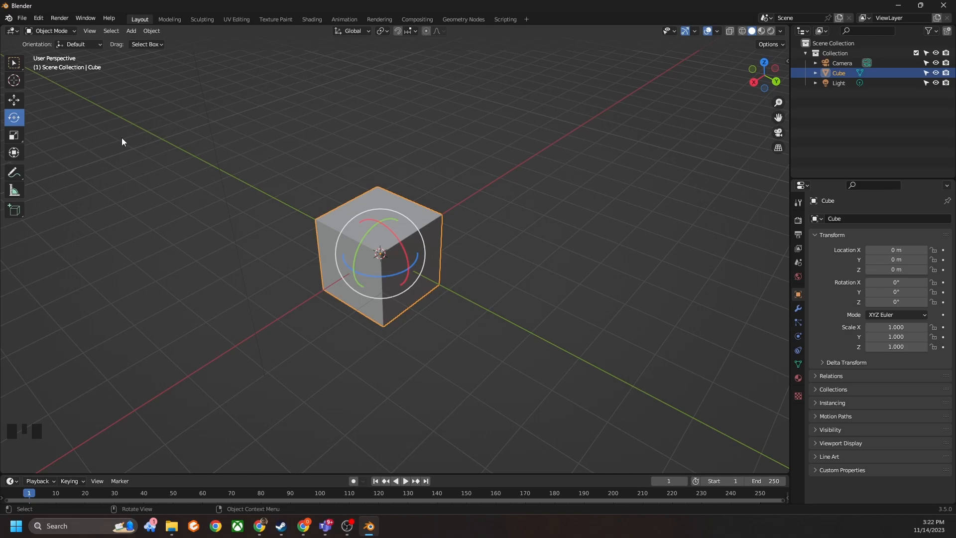
Step: Activate the Scale tool and try stretching the cube along the Z, Y and X axes separately, cancelling each change
{"action": "left_click", "coordinate": [15, 139]}
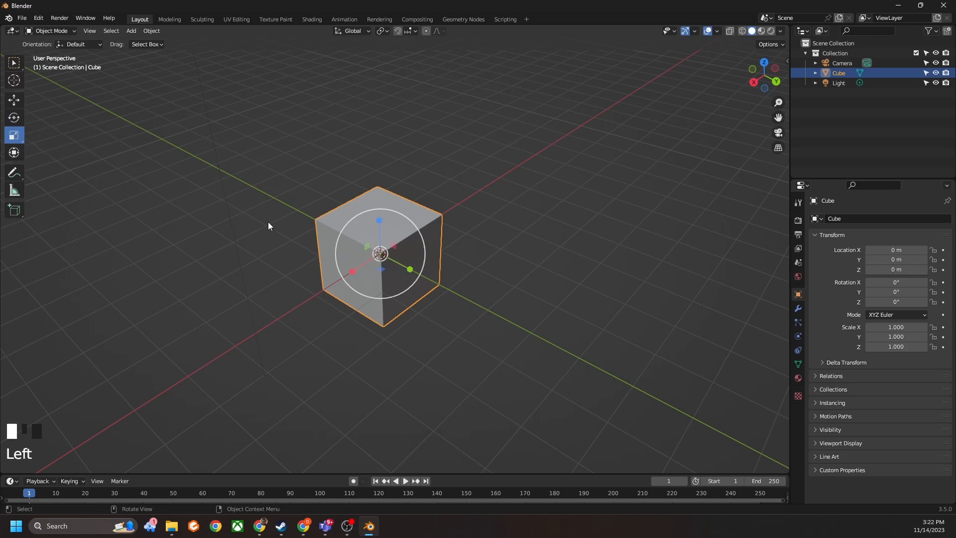
{"action": "left_click", "coordinate": [18, 101]}
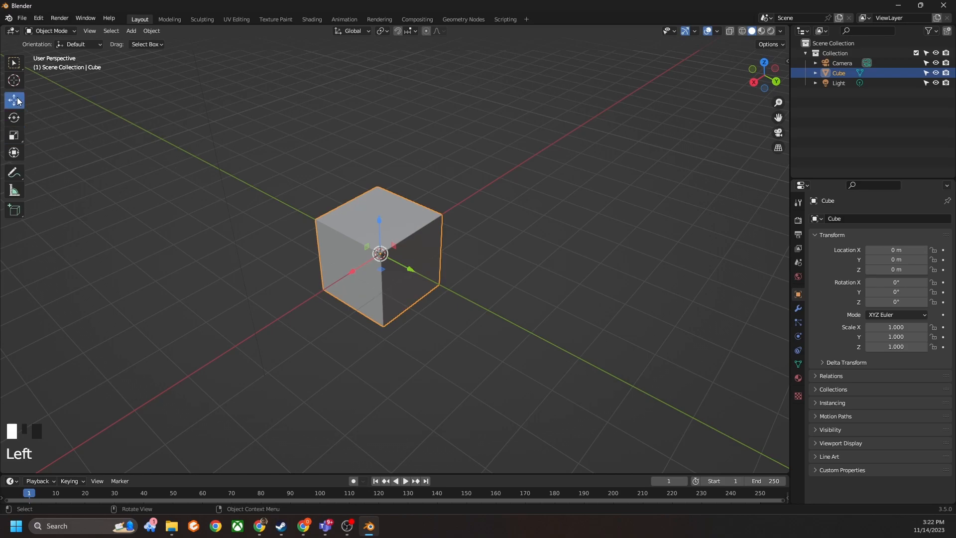
{"action": "left_click", "coordinate": [15, 138]}
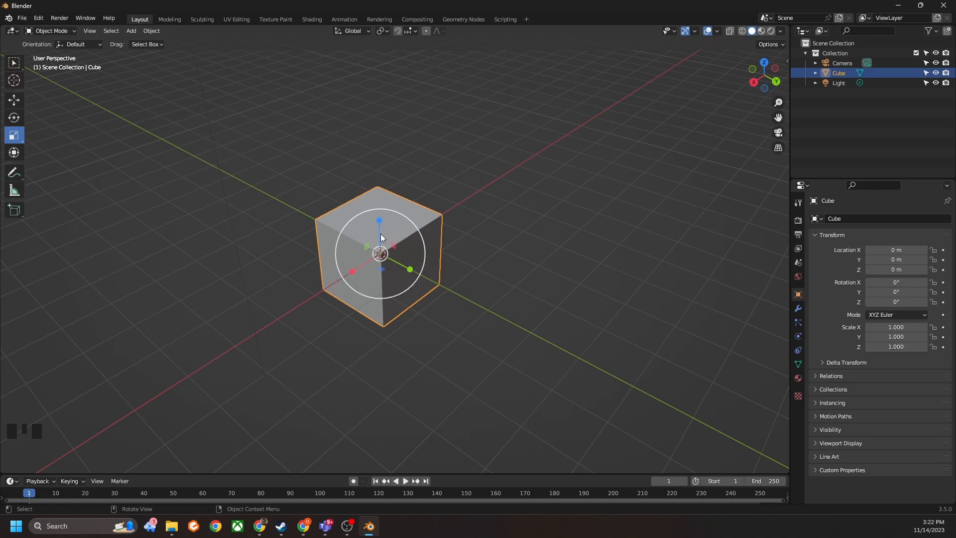
{"action": "left_click_drag", "start_coordinate": [380, 220], "coordinate": [375, 147]}
{"action": "right_click", "coordinate": [375, 148]}
{"action": "left_click_drag", "start_coordinate": [380, 220], "coordinate": [384, 164]}
{"action": "right_click", "coordinate": [384, 163]}
{"action": "left_click_drag", "start_coordinate": [413, 268], "coordinate": [410, 297]}
{"action": "right_click", "coordinate": [410, 297]}
{"action": "left_click_drag", "start_coordinate": [348, 278], "coordinate": [287, 317]}
{"action": "right_click", "coordinate": [287, 317]}
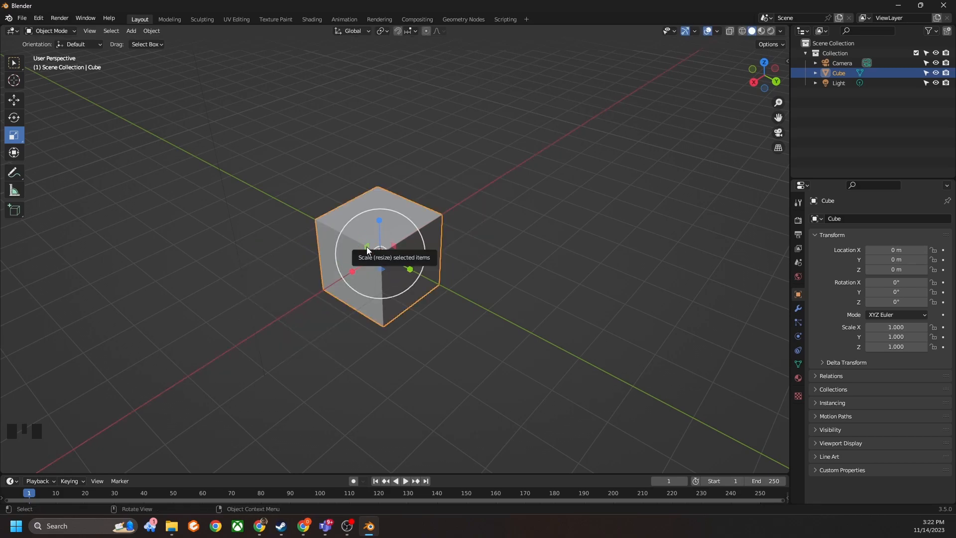
Step: Try scaling the cube to about 4.8 in the XZ plane and uniformly to about 3.5, cancelling both
{"action": "left_click_drag", "start_coordinate": [366, 247], "coordinate": [296, 209]}
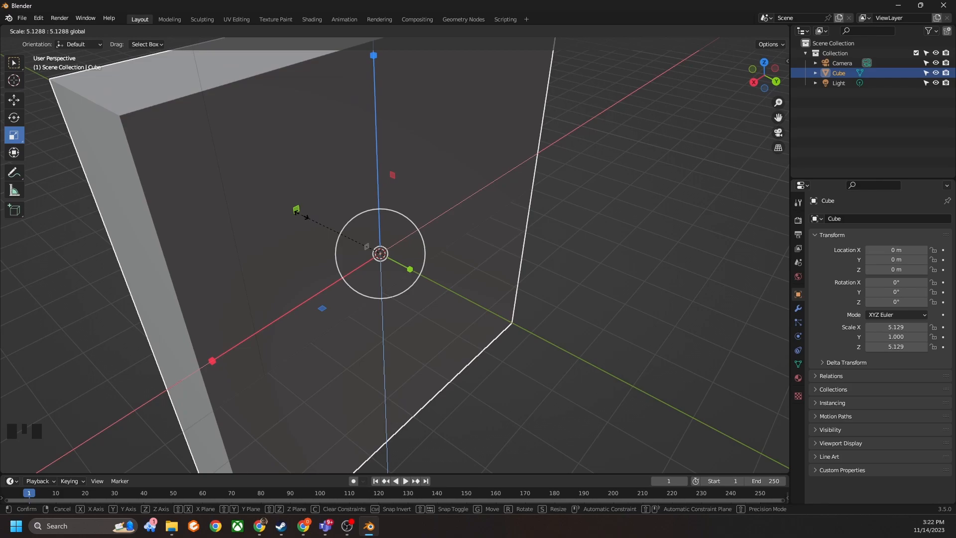
{"action": "mouse_move", "coordinate": [296, 210]}
{"action": "left_mouse_down"}
{"action": "mouse_move", "coordinate": [324, 224]}
{"action": "mouse_move", "coordinate": [287, 208]}
{"action": "mouse_move", "coordinate": [338, 230]}
{"action": "mouse_move", "coordinate": [303, 226]}
{"action": "left_mouse_up"}
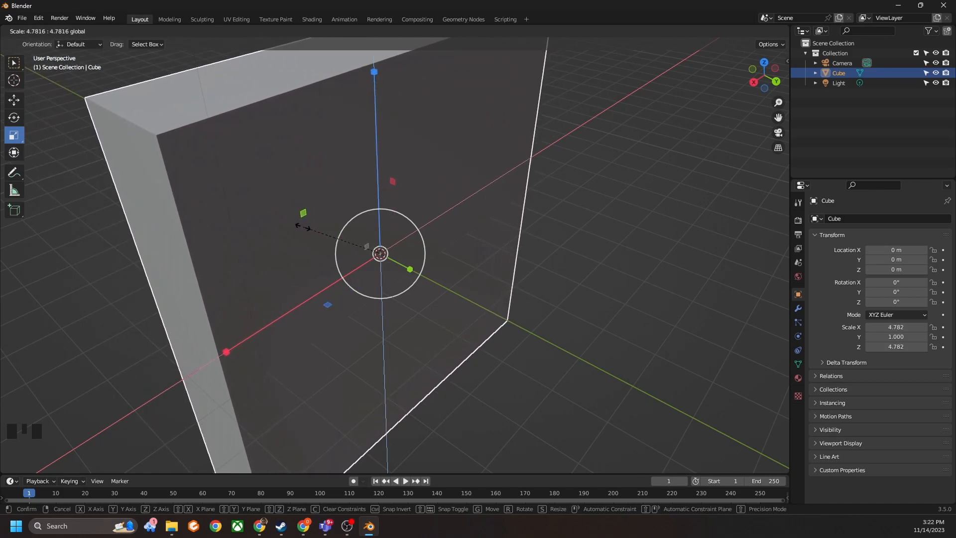
{"action": "right_click", "coordinate": [303, 226]}
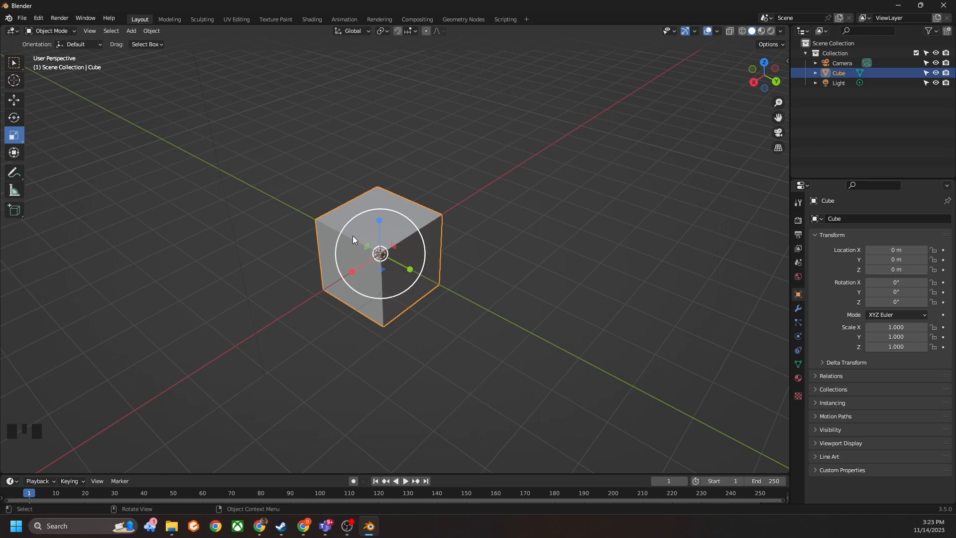
{"action": "left_click_drag", "start_coordinate": [353, 237], "coordinate": [322, 220]}
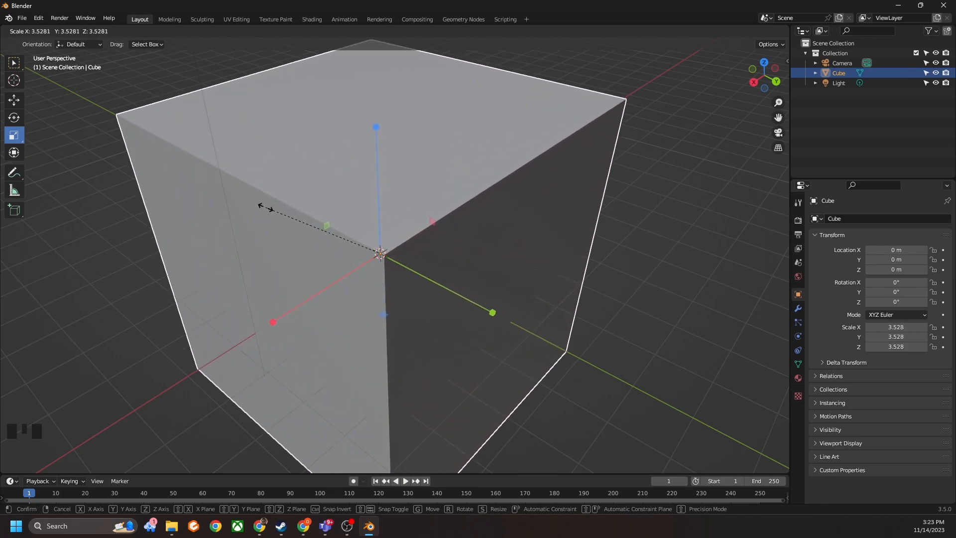
{"action": "right_click", "coordinate": [320, 236]}
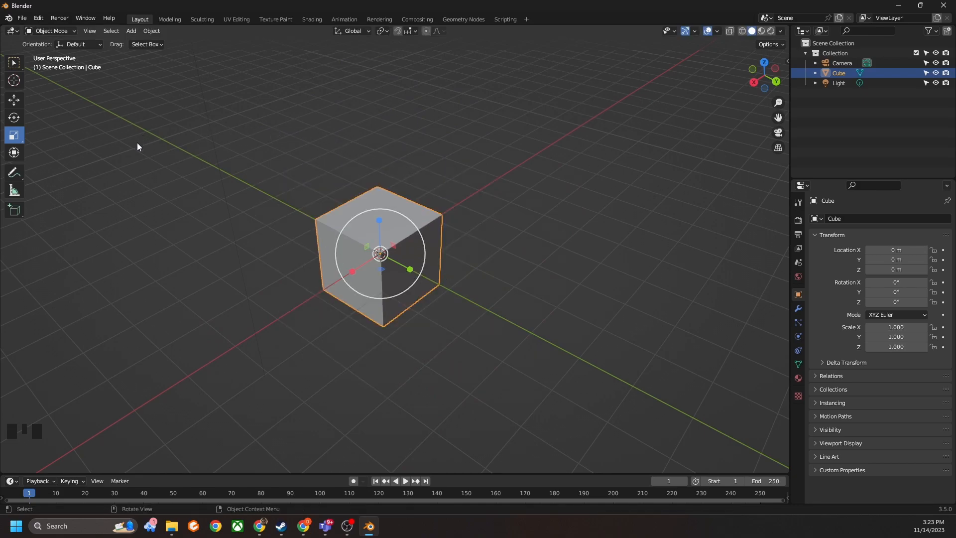
Step: Move the cube along the Y axis to about -5.56 m with the Move tool
{"action": "left_click", "coordinate": [14, 153]}
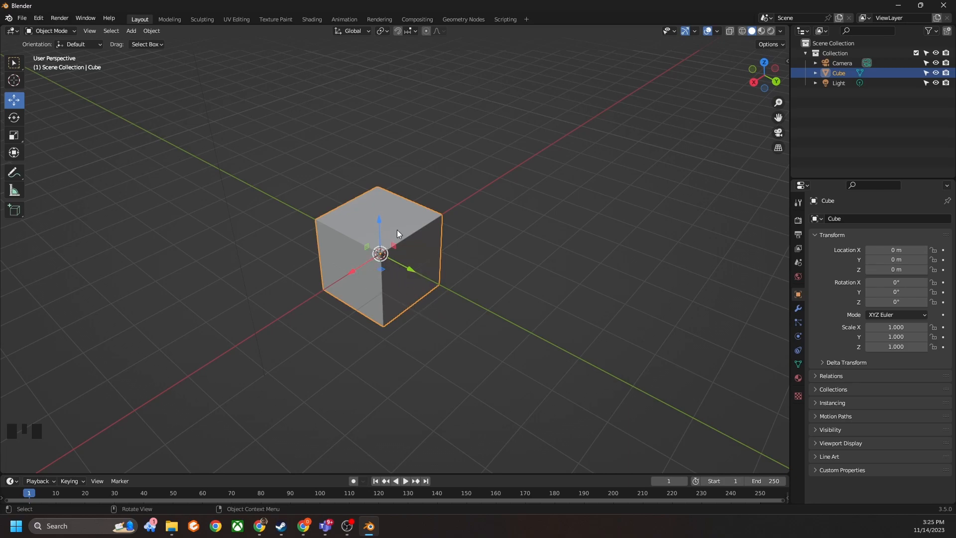
{"action": "left_click_drag", "start_coordinate": [414, 271], "coordinate": [253, 232]}
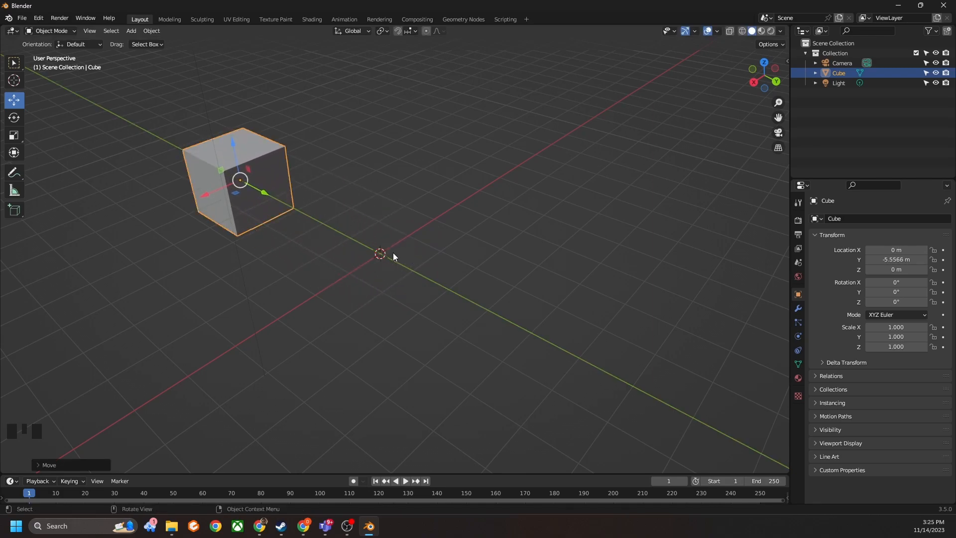
Step: Add a plane mesh at the origin and move it along the X axis to about -4.17 m
{"action": "left_click", "coordinate": [131, 36]}
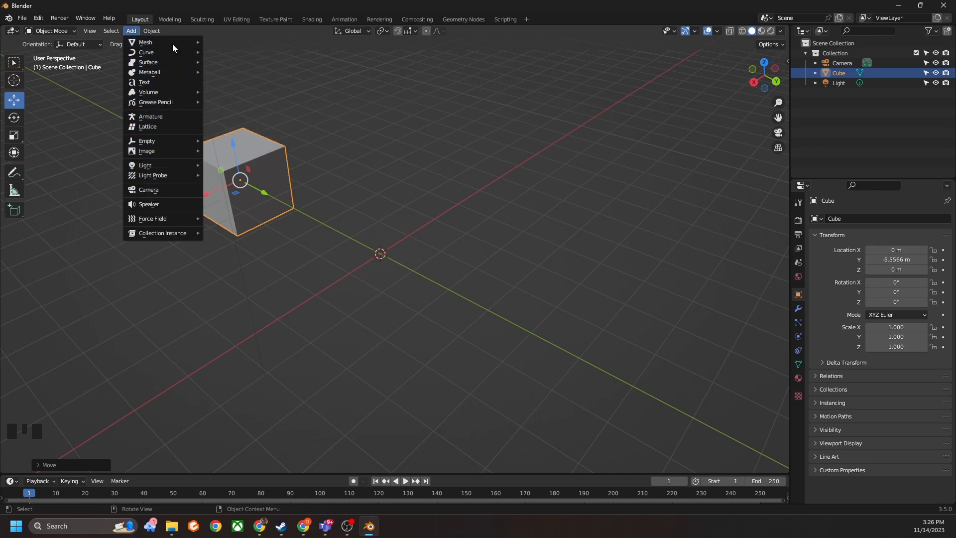
{"action": "mouse_move", "coordinate": [155, 44]}
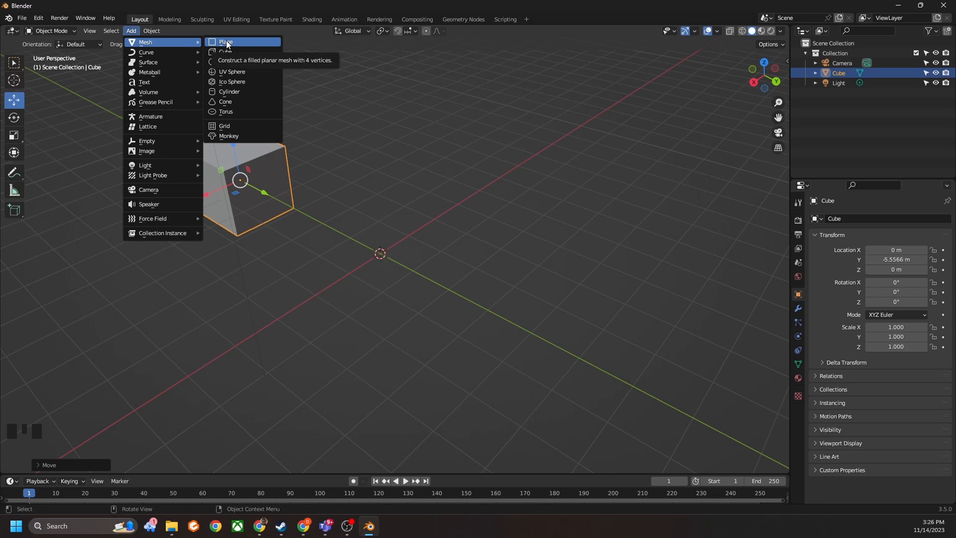
{"action": "left_click", "coordinate": [226, 43]}
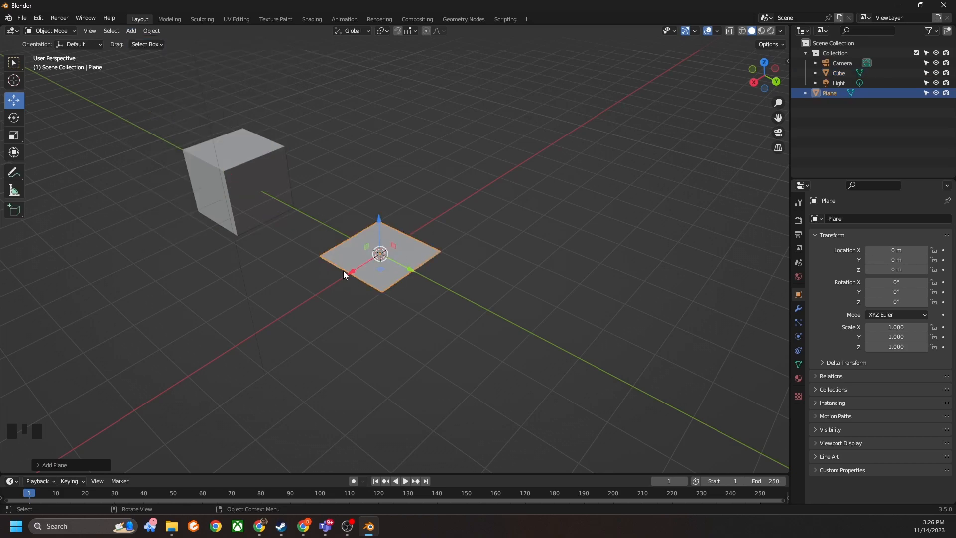
{"action": "left_click_drag", "start_coordinate": [355, 268], "coordinate": [458, 203]}
Step: Add a monkey head mesh at the origin and view it from the front together with the cube and plane
{"action": "left_click", "coordinate": [131, 30]}
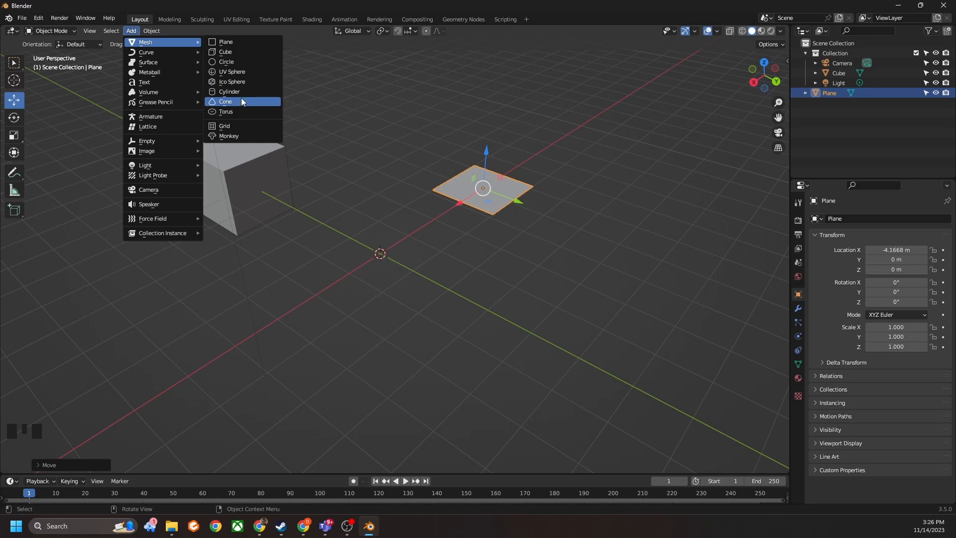
{"action": "left_click", "coordinate": [240, 136]}
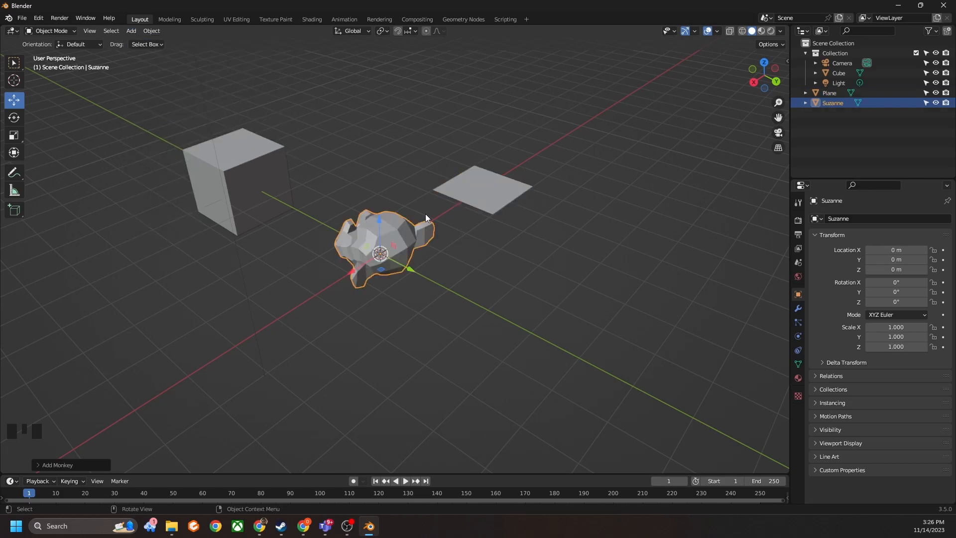
{"action": "middle_click_drag", "start_coordinate": [425, 214], "coordinate": [411, 283]}
{"action": "scroll", "coordinate": [473, 261], "scroll_direction": "down", "scroll_amount": 3}
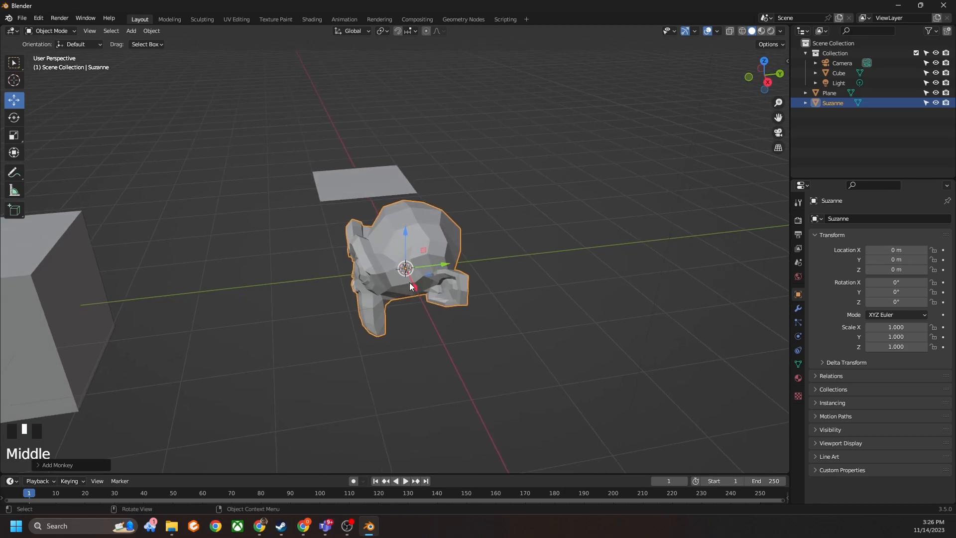
{"action": "scroll", "coordinate": [473, 208], "scroll_direction": "down", "scroll_amount": 2}
{"action": "middle_click_drag", "start_coordinate": [473, 208], "coordinate": [250, 212]}
{"action": "middle_click_drag", "start_coordinate": [349, 213], "coordinate": [319, 209]}
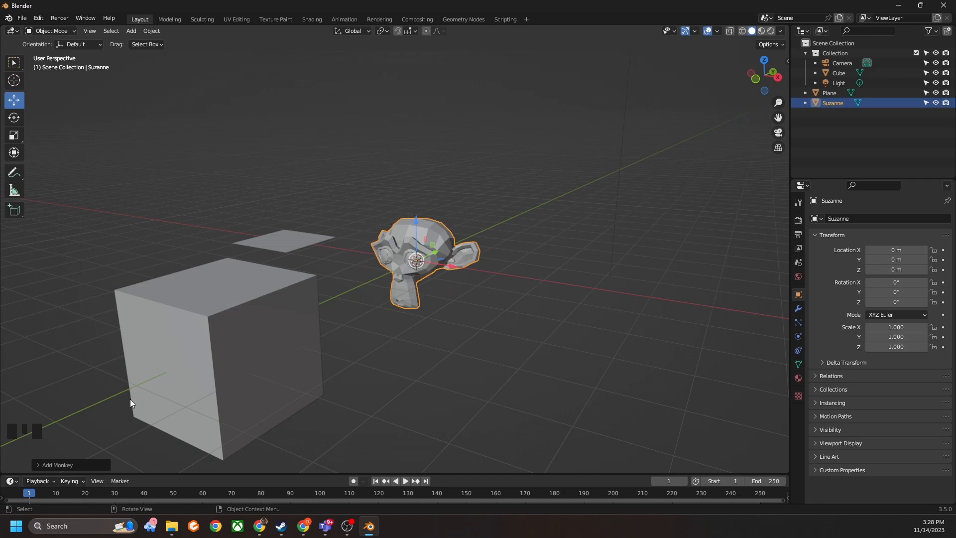
Step: Expand the adjustment settings of the Add Monkey operation and leave them open
{"action": "left_click", "coordinate": [37, 465]}
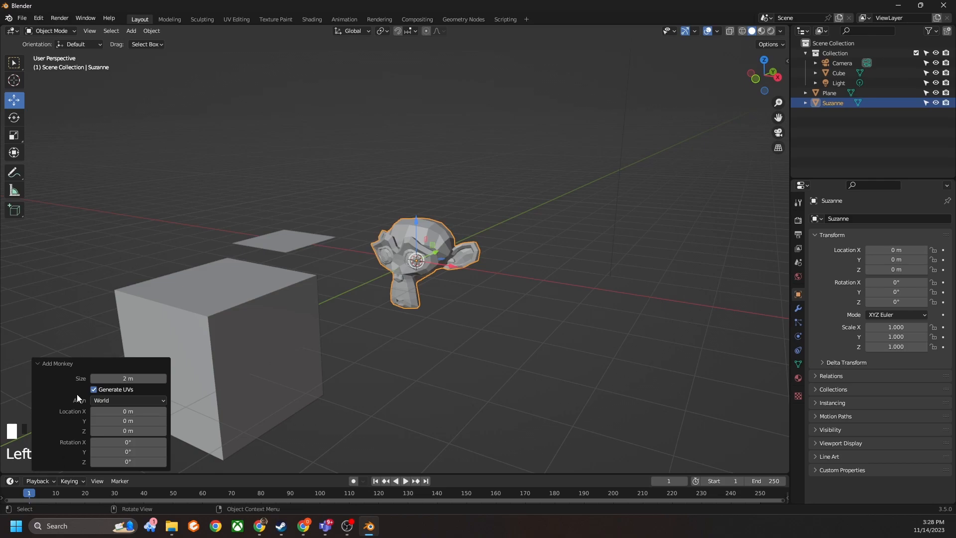
{"action": "left_click", "coordinate": [66, 363]}
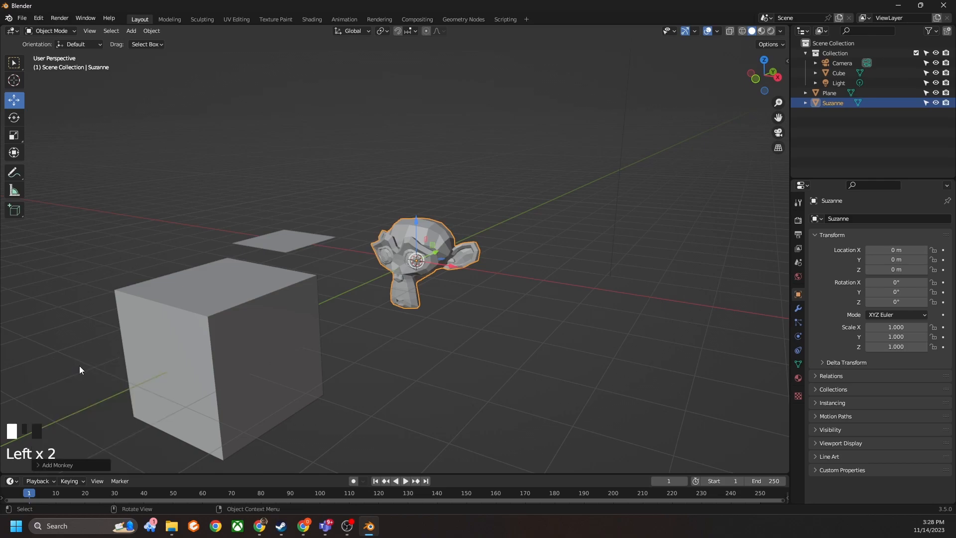
{"action": "left_click", "coordinate": [44, 464]}
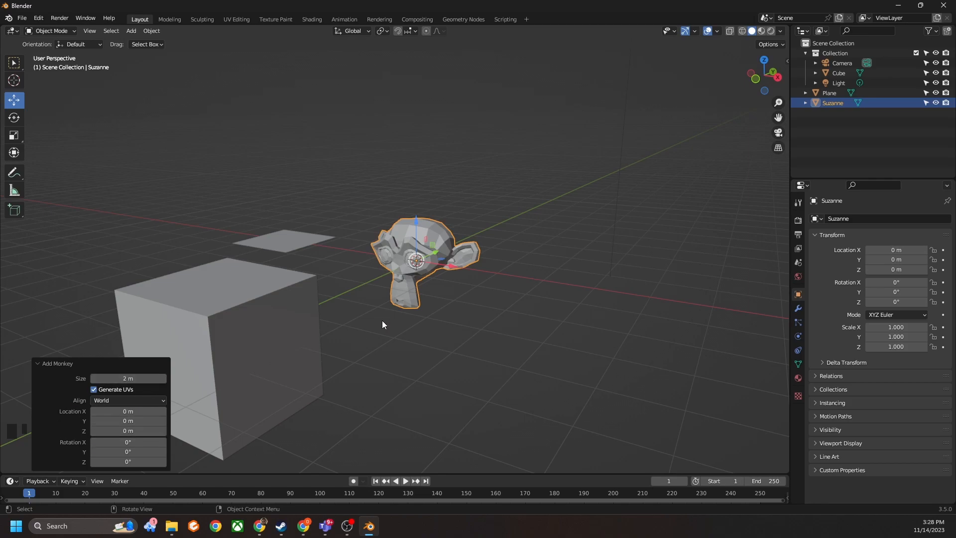
Step: Move the monkey head up along Z, set the exact move distance to 1.5 m, and deselect it
{"action": "left_click_drag", "start_coordinate": [411, 233], "coordinate": [423, 165]}
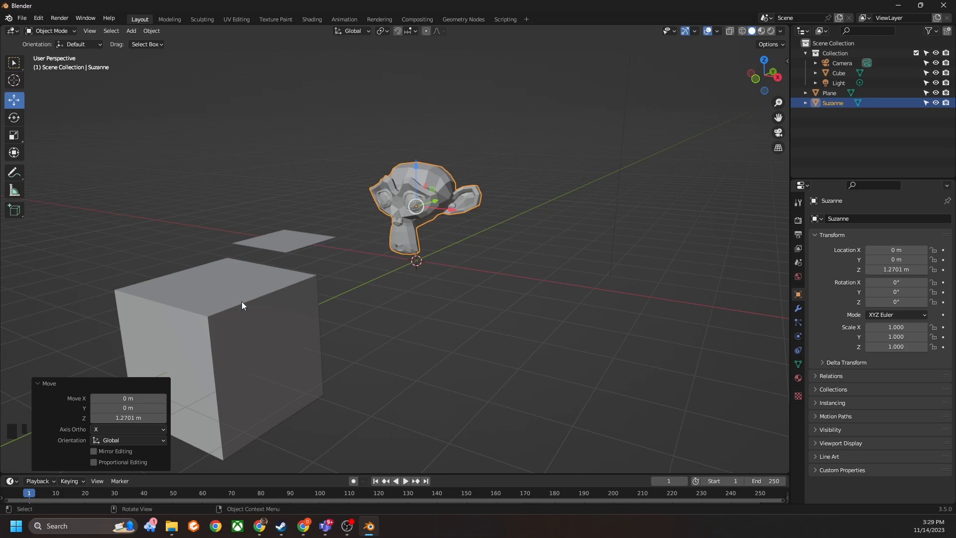
{"action": "left_click", "coordinate": [132, 417]}
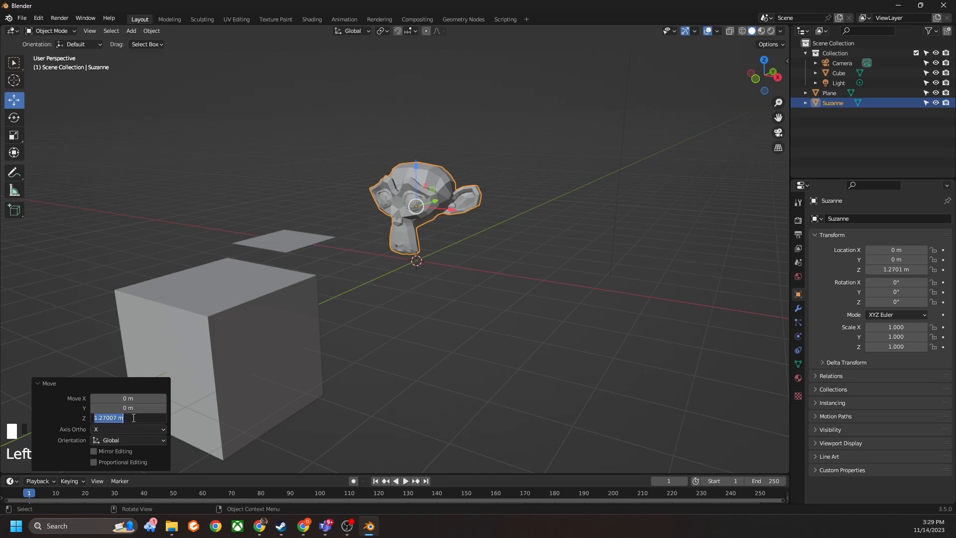
{"action": "type", "text": "1.5"}
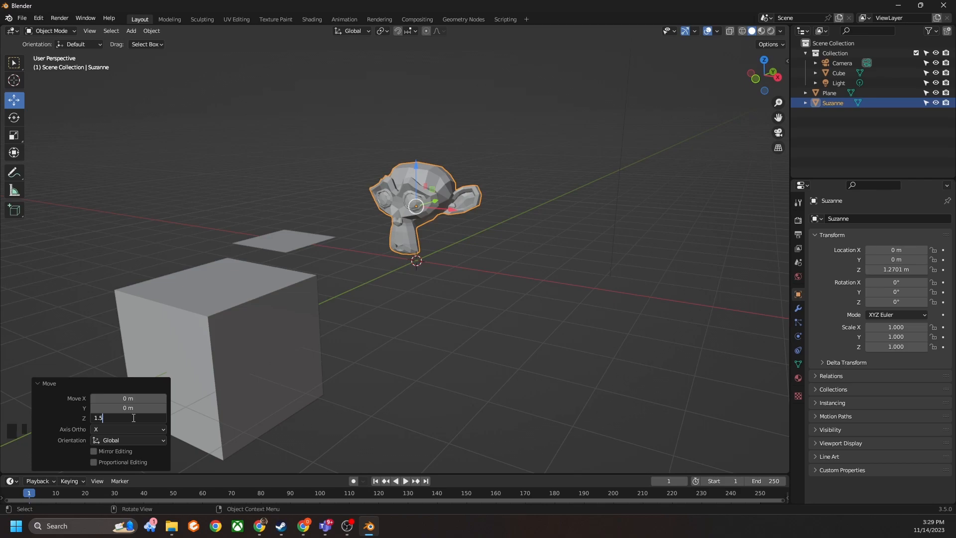
{"action": "key", "text": "Return"}
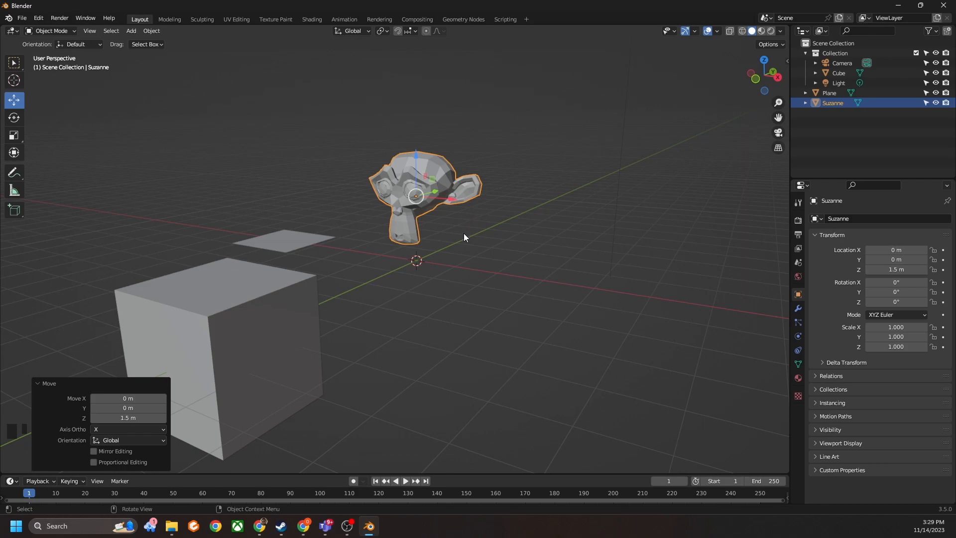
{"action": "left_click", "coordinate": [464, 315]}
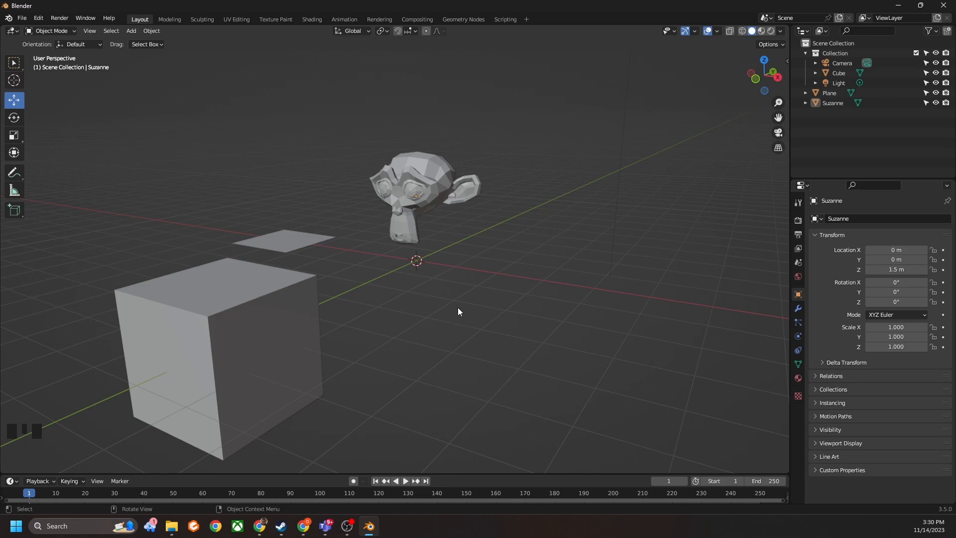
Step: Show the viewport sidebar and select the monkey head, cube and plane in turn to examine their transform values and dimensions
{"action": "left_click", "coordinate": [788, 62]}
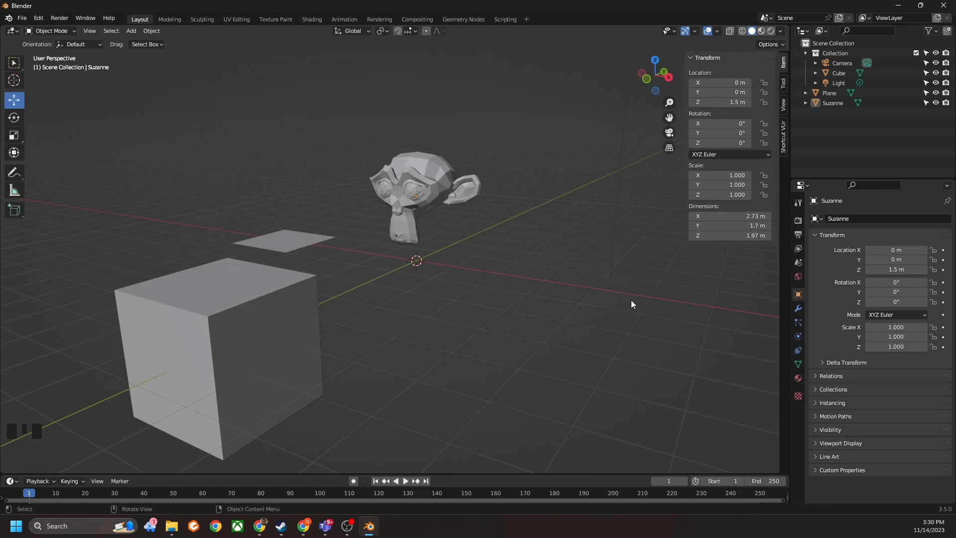
{"action": "key", "text": "n"}
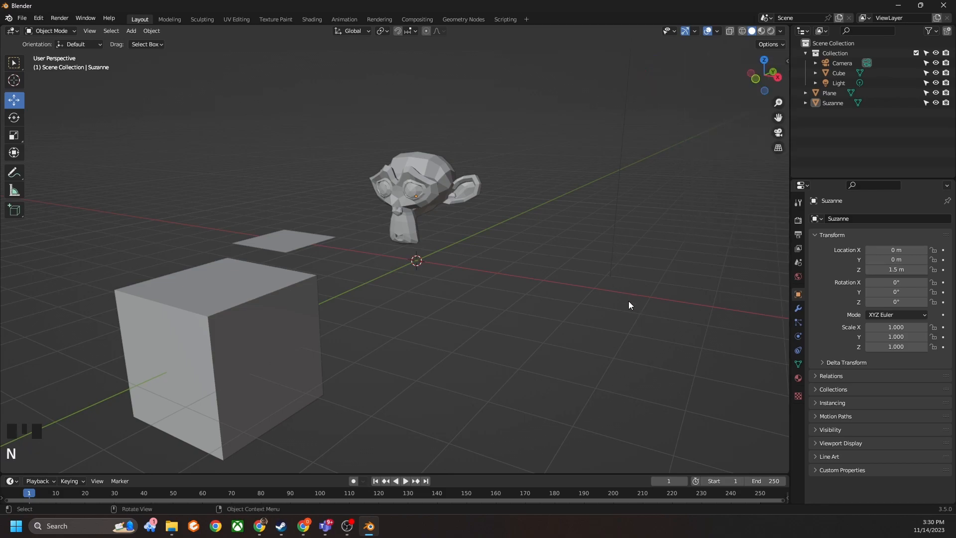
{"action": "key", "text": "n"}
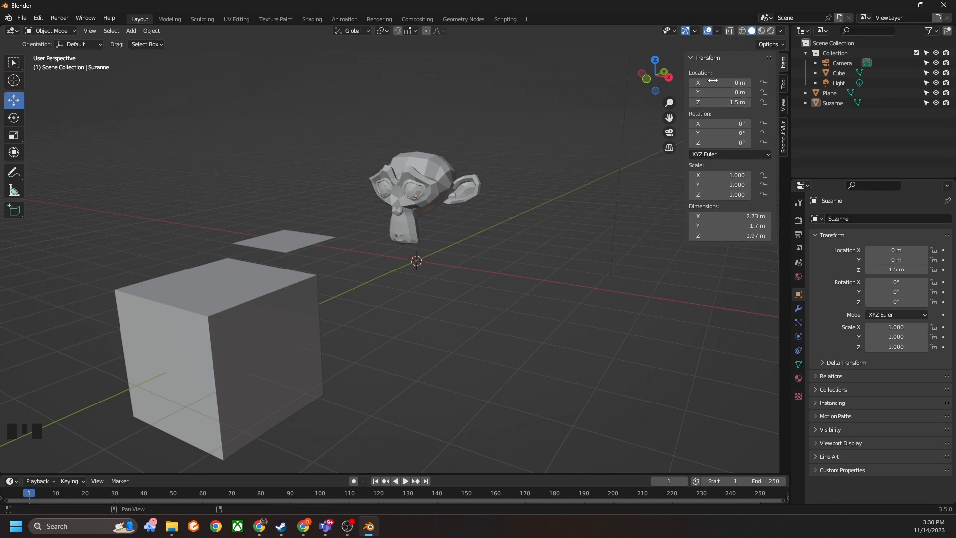
{"action": "left_click", "coordinate": [411, 208]}
{"action": "left_click", "coordinate": [256, 300]}
{"action": "left_click", "coordinate": [284, 237]}
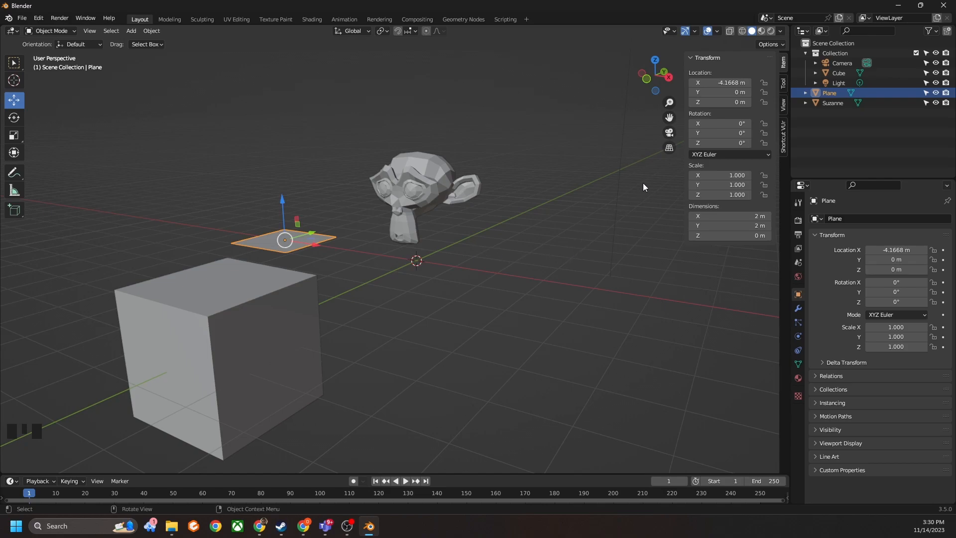
Step: Examine the sidebar's active tool options and its view and 3D cursor settings, and hide the sidebar
{"action": "left_click", "coordinate": [784, 85]}
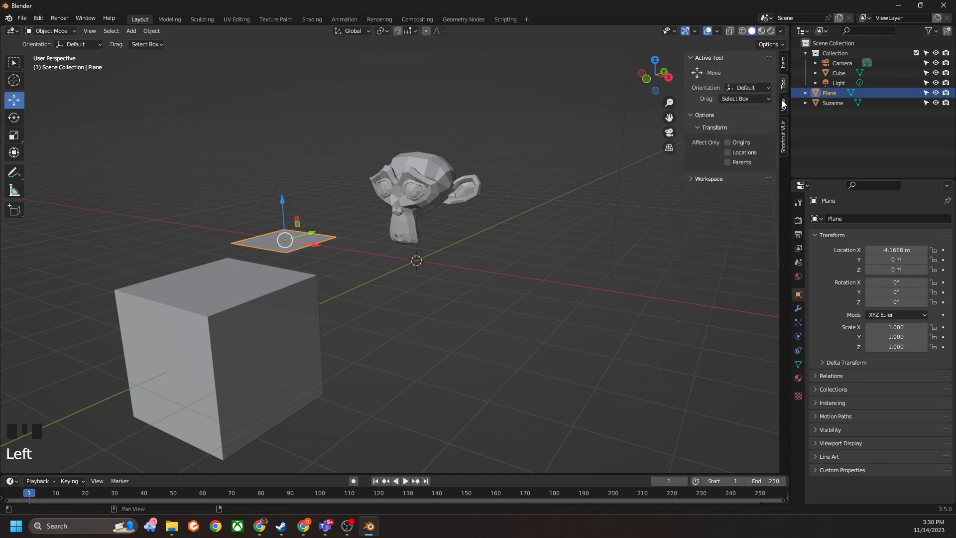
{"action": "left_click", "coordinate": [783, 104]}
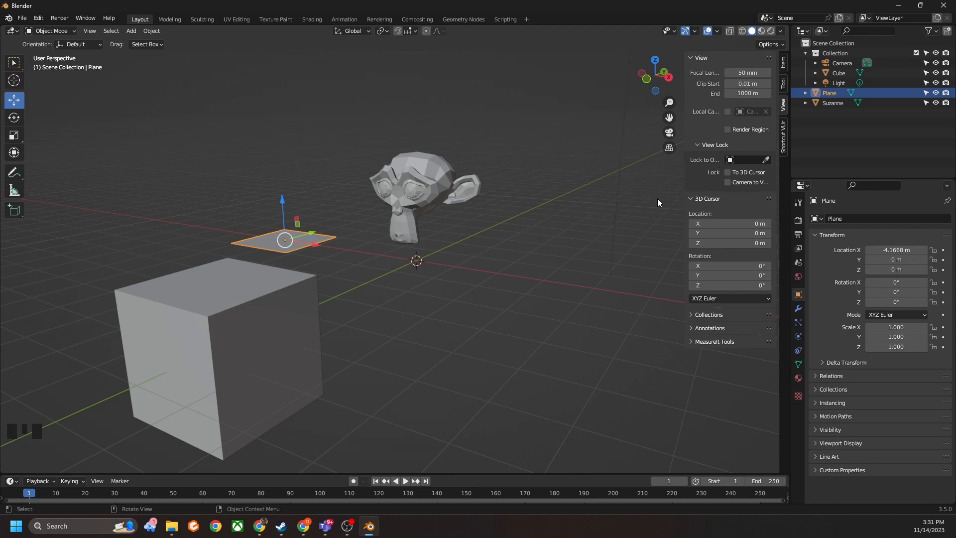
{"action": "key", "text": "n"}
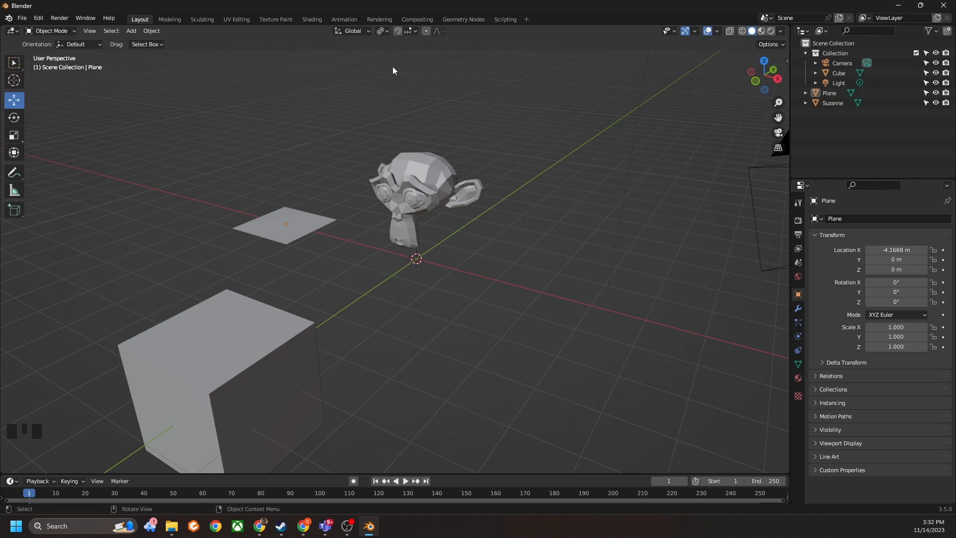
Step: Set the transform pivot point to 3D Cursor and select the plane
{"action": "left_click", "coordinate": [382, 31]}
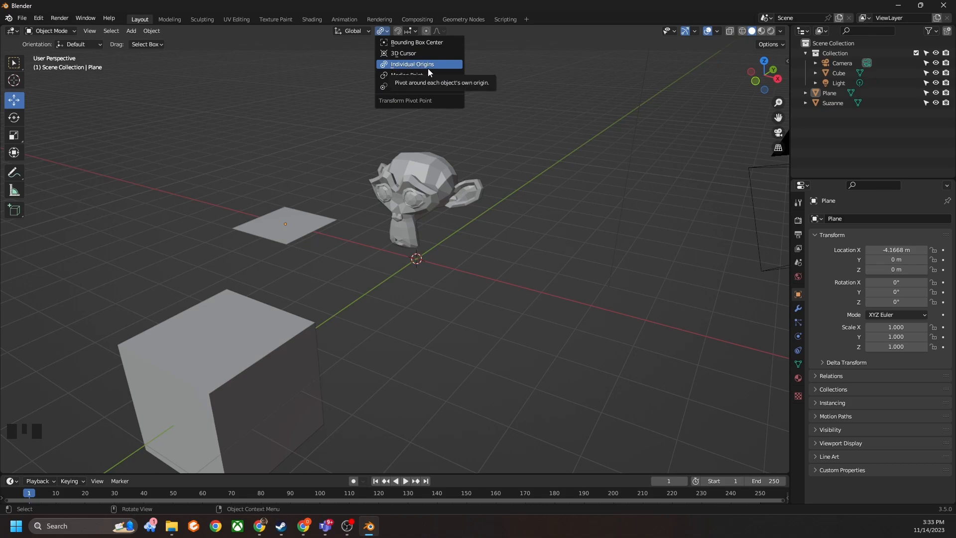
{"action": "left_click", "coordinate": [404, 53]}
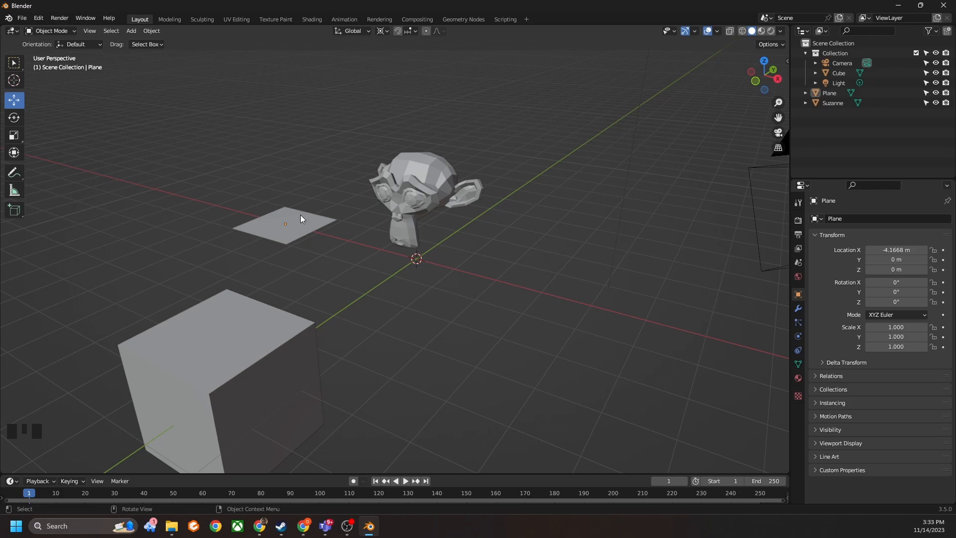
{"action": "left_click", "coordinate": [381, 31]}
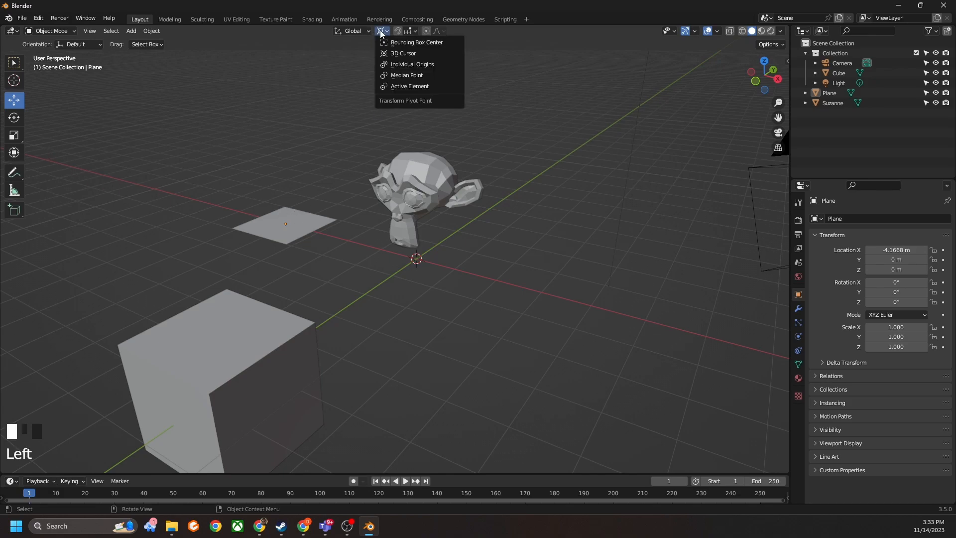
{"action": "left_click", "coordinate": [314, 222]}
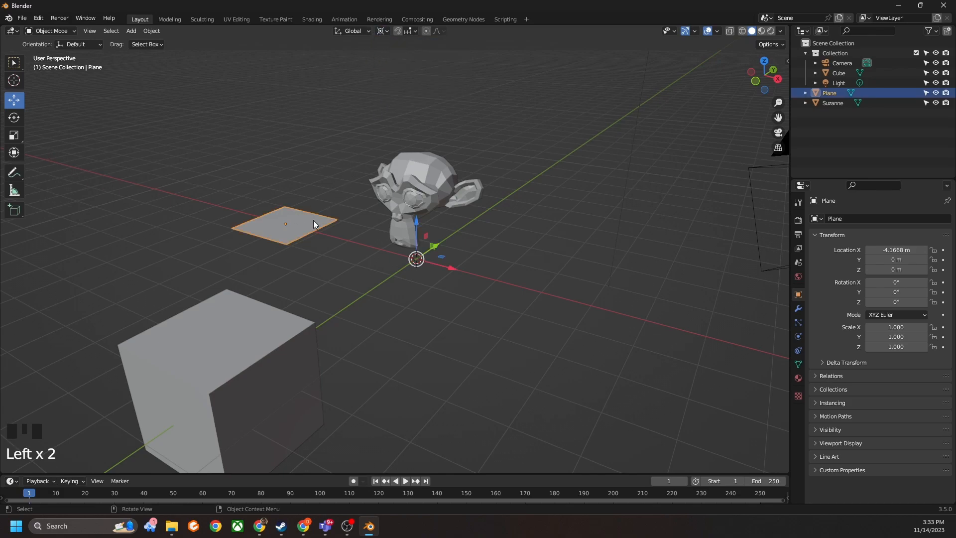
Step: Try moving the plane in the XY plane with the gizmo at the 3D cursor, cancelling the move
{"action": "middle_click_drag", "start_coordinate": [342, 167], "coordinate": [357, 183]}
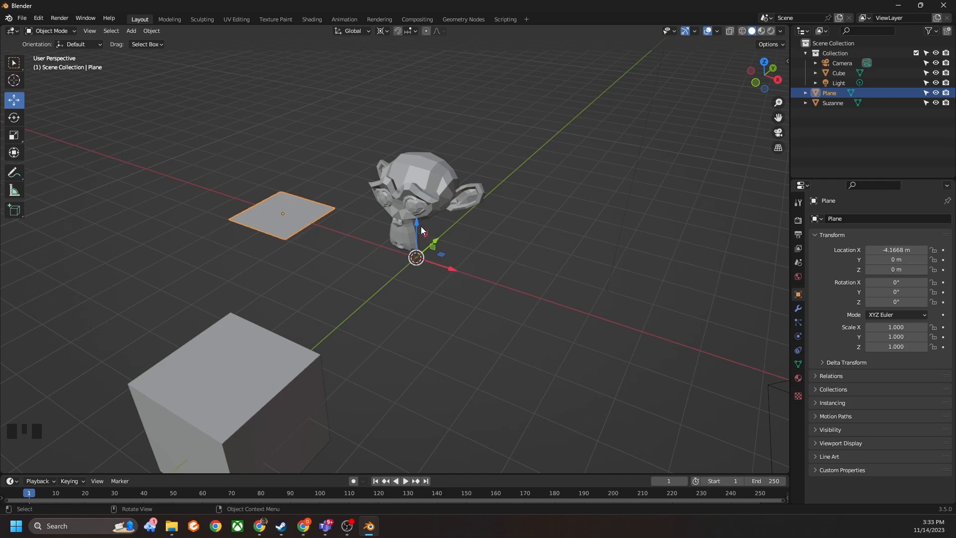
{"action": "left_click_drag", "start_coordinate": [442, 255], "coordinate": [295, 275]}
{"action": "right_click", "coordinate": [294, 275]}
Step: Try scaling the plane along X and rotating it around the 3D cursor, cancelling both changes
{"action": "left_click", "coordinate": [14, 134]}
{"action": "middle_click_drag", "start_coordinate": [222, 179], "coordinate": [238, 201]}
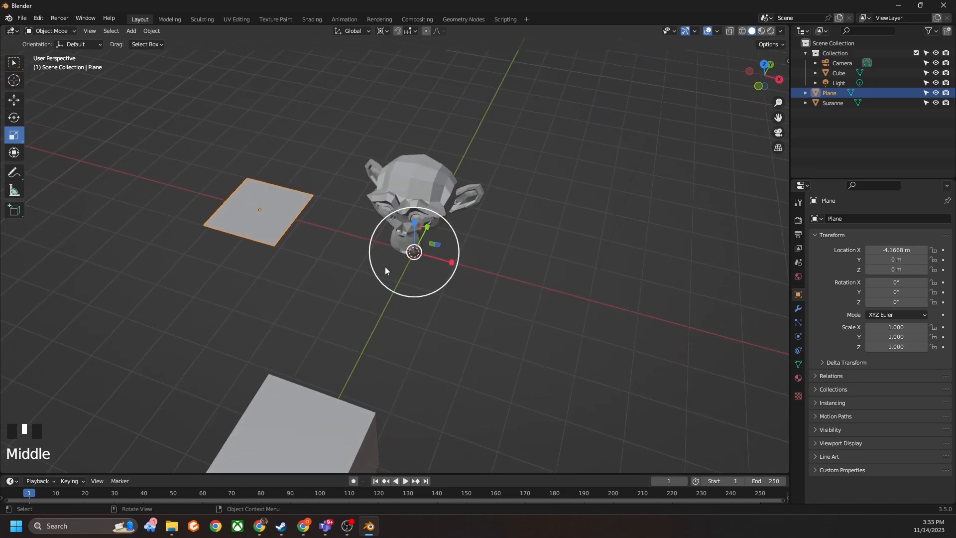
{"action": "left_click_drag", "start_coordinate": [447, 261], "coordinate": [428, 281]}
{"action": "key", "text": "Escape"}
{"action": "left_click", "coordinate": [14, 117]}
{"action": "key", "text": "Escape"}
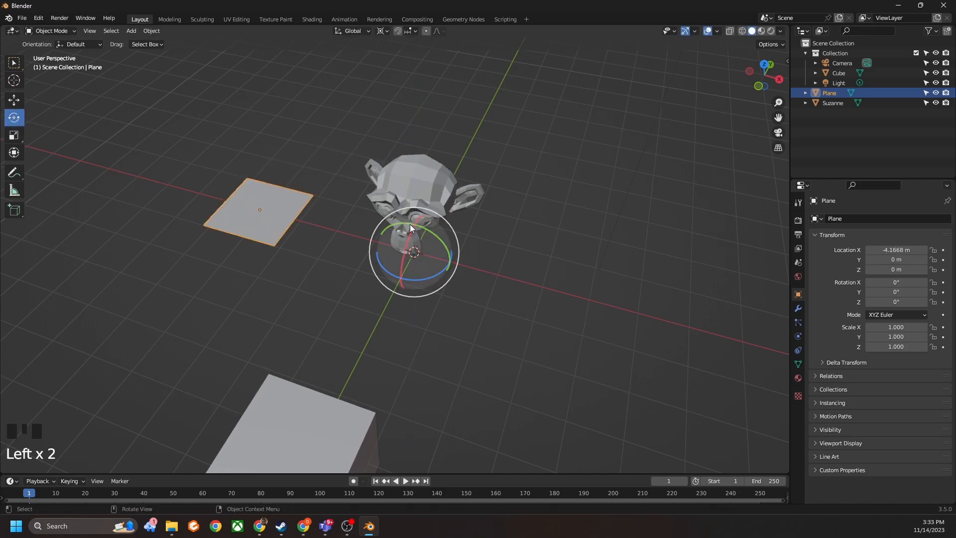
Step: Set the pivot point to Individual Origins, add the monkey head to the selection, and try rotating both objects, cancelling the rotation
{"action": "left_click", "coordinate": [379, 30]}
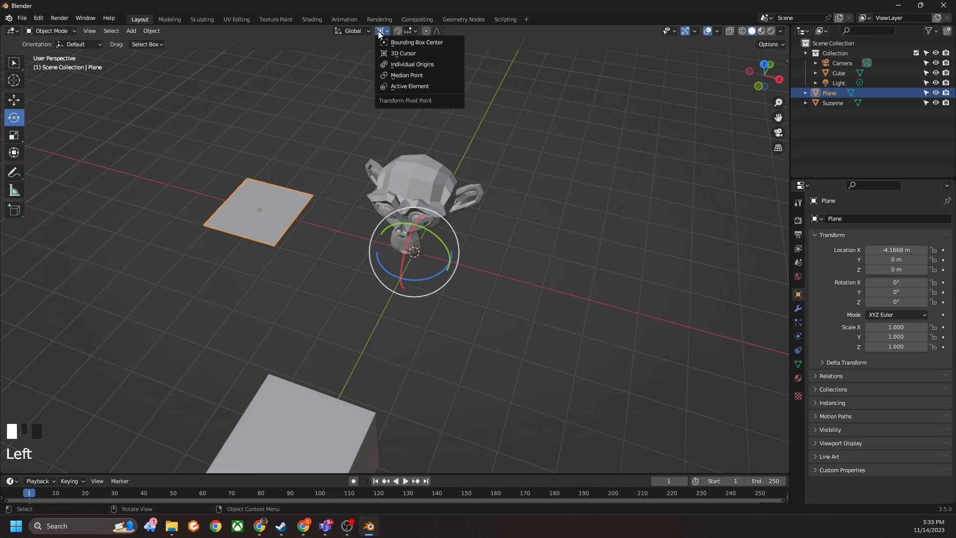
{"action": "left_click", "coordinate": [408, 66]}
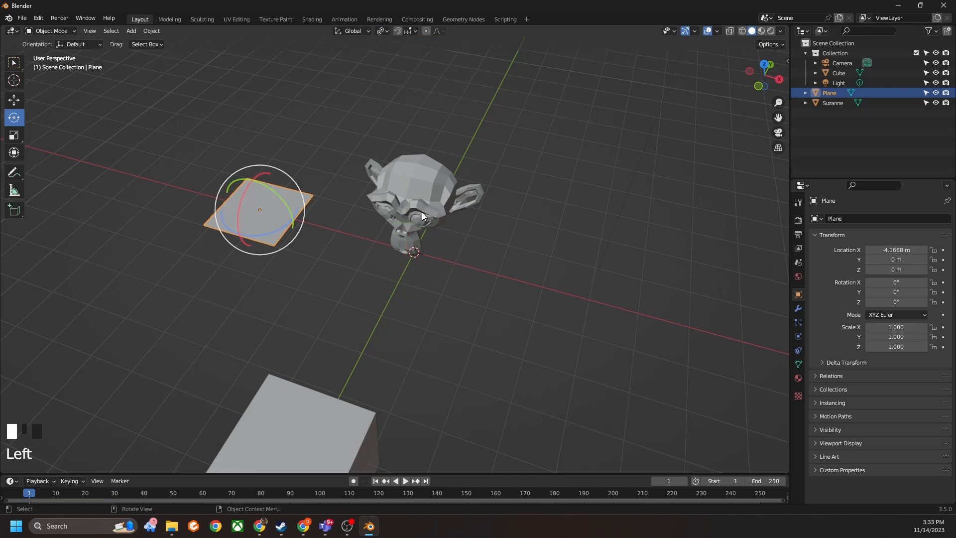
{"action": "left_click", "coordinate": [417, 208], "text": "shift"}
{"action": "left_click_drag", "start_coordinate": [338, 228], "coordinate": [373, 220]}
{"action": "right_click", "coordinate": [373, 220]}
Step: Set the pivot point to Median Point, try rotating the plane and monkey head together, cancel it, and deselect both
{"action": "left_click", "coordinate": [380, 31]}
{"action": "left_click", "coordinate": [403, 75]}
{"action": "left_click_drag", "start_coordinate": [356, 225], "coordinate": [419, 214]}
{"action": "right_click", "coordinate": [419, 214]}
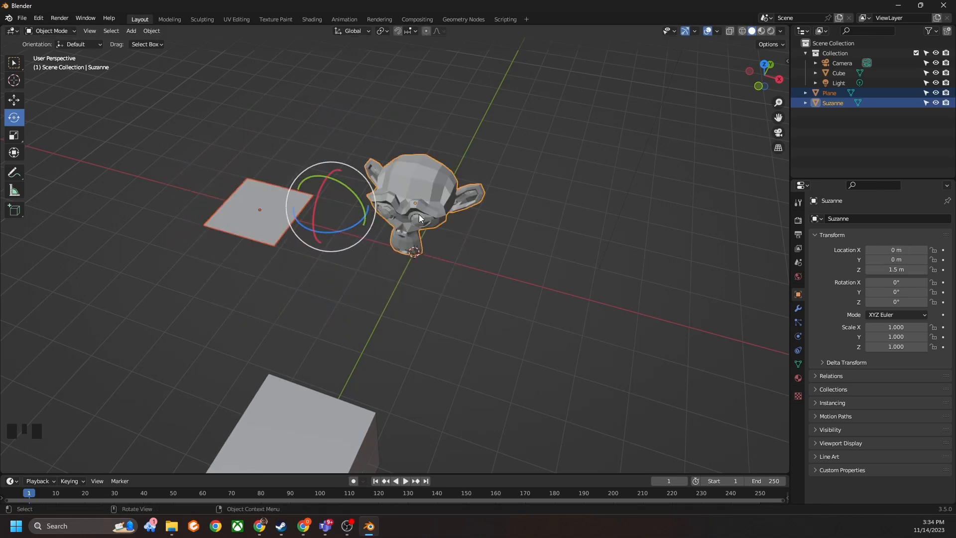
{"action": "left_click", "coordinate": [417, 114]}
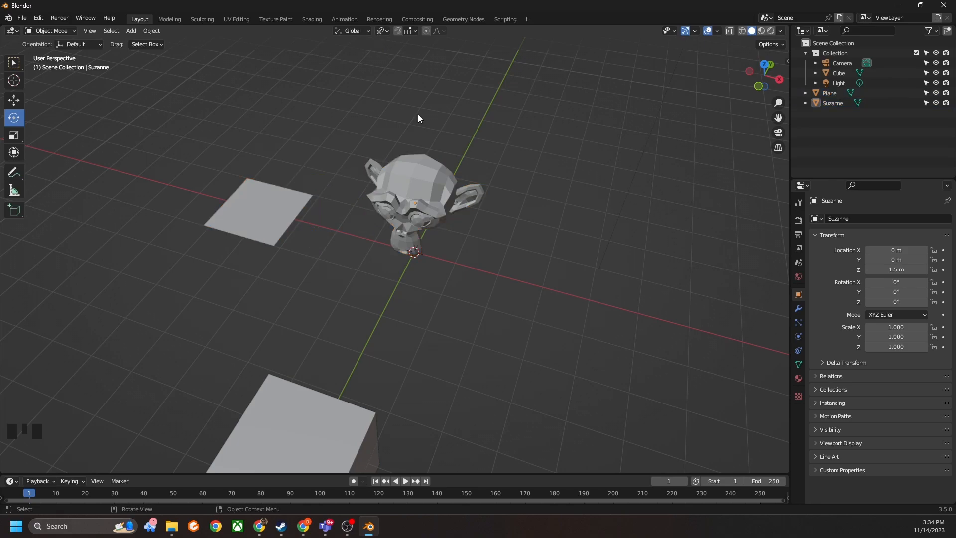
Step: Enable snapping with the Increment option and select the monkey head with the Move tool active
{"action": "left_click", "coordinate": [397, 31]}
{"action": "left_click", "coordinate": [411, 32]}
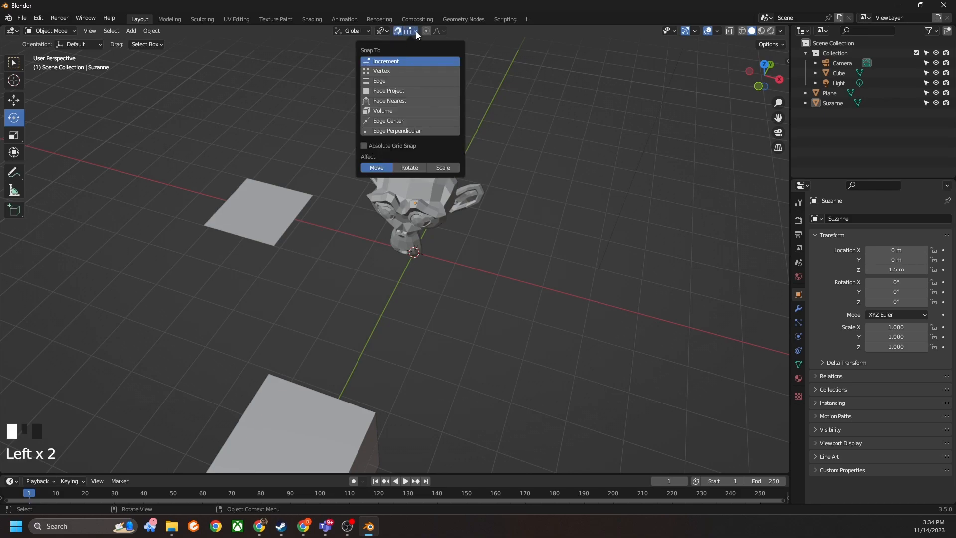
{"action": "mouse_move", "coordinate": [455, 211]}
{"action": "middle_mouse_down"}
{"action": "mouse_move", "coordinate": [394, 192]}
{"action": "mouse_move", "coordinate": [431, 193]}
{"action": "mouse_move", "coordinate": [450, 209]}
{"action": "middle_mouse_up"}
{"action": "left_click", "coordinate": [431, 194]}
{"action": "left_click", "coordinate": [12, 99]}
Step: Shift the monkey head along X and back in snapped increments, and raise it 1 m along Z
{"action": "left_click", "coordinate": [454, 211]}
{"action": "left_click_drag", "start_coordinate": [454, 209], "coordinate": [501, 201]}
{"action": "middle_click_drag", "start_coordinate": [507, 238], "coordinate": [403, 228]}
{"action": "left_click_drag", "start_coordinate": [404, 229], "coordinate": [373, 238]}
{"action": "middle_click_drag", "start_coordinate": [372, 238], "coordinate": [407, 213]}
{"action": "left_click_drag", "start_coordinate": [396, 211], "coordinate": [402, 163]}
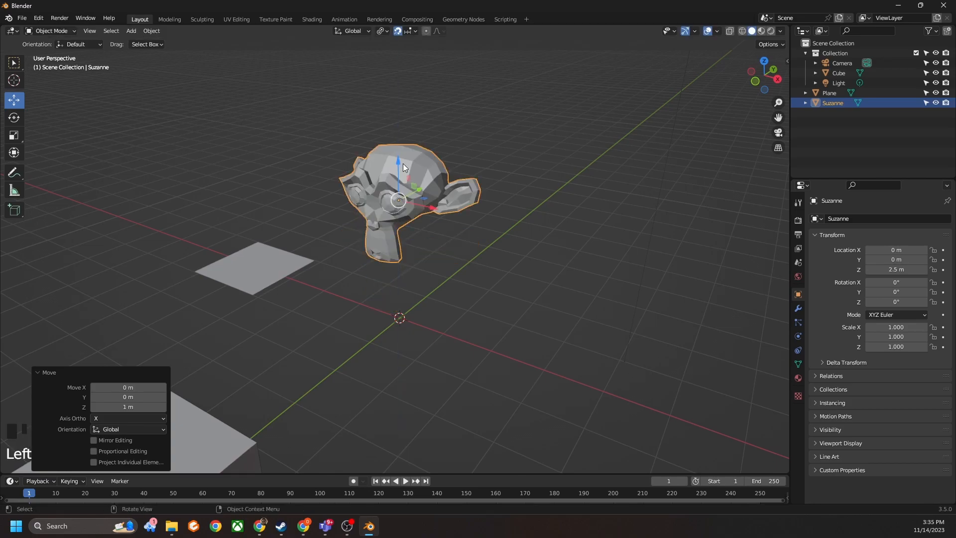
Step: Set snapping to Vertex and move the monkey head about 0.62 m along X and -0.84 m along Y
{"action": "middle_click_drag", "start_coordinate": [403, 164], "coordinate": [443, 167], "text": "shift"}
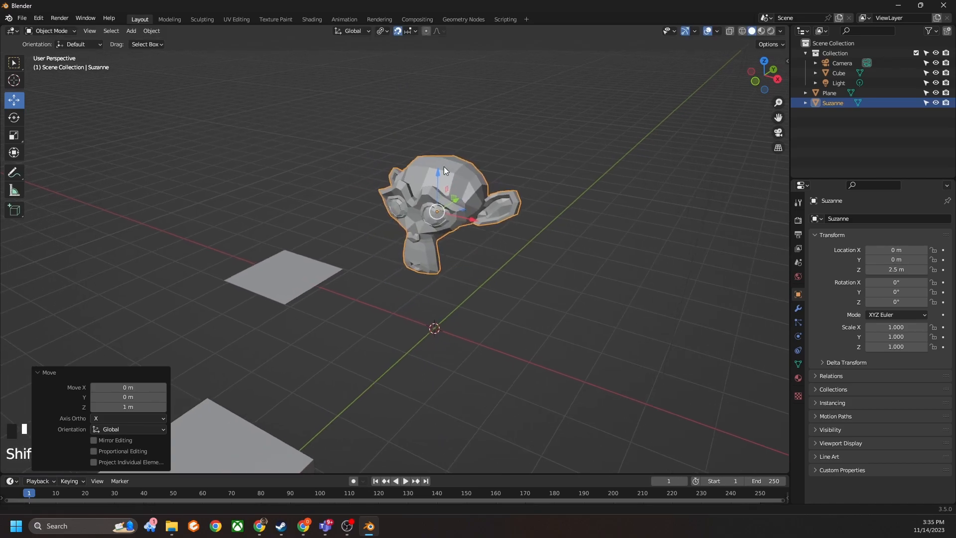
{"action": "left_click", "coordinate": [410, 31]}
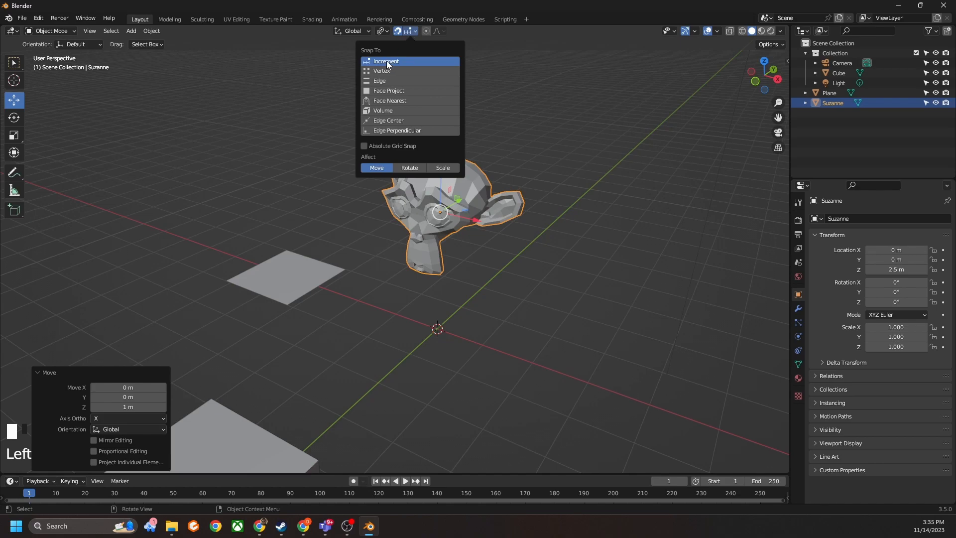
{"action": "left_click", "coordinate": [393, 70]}
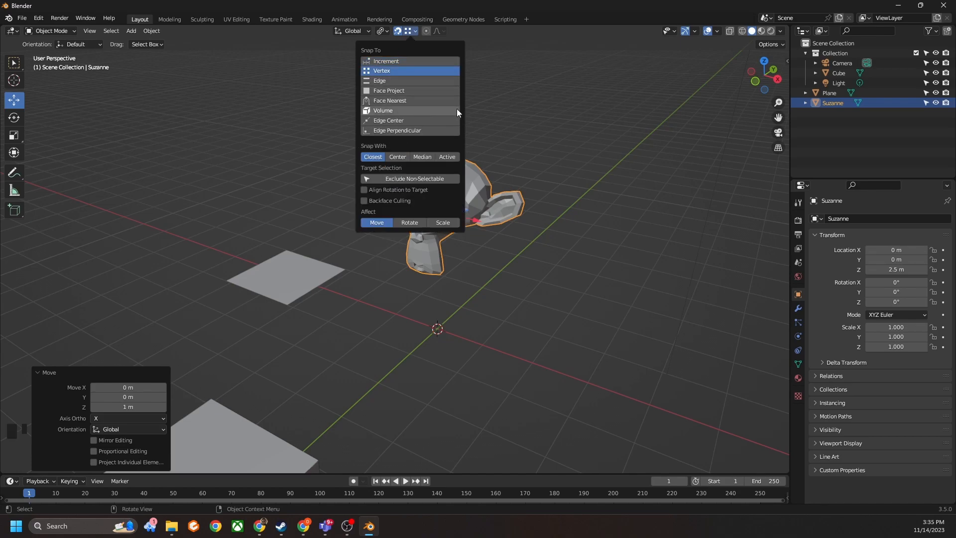
{"action": "middle_click_drag", "start_coordinate": [490, 179], "coordinate": [467, 234]}
{"action": "left_click_drag", "start_coordinate": [467, 234], "coordinate": [473, 279]}
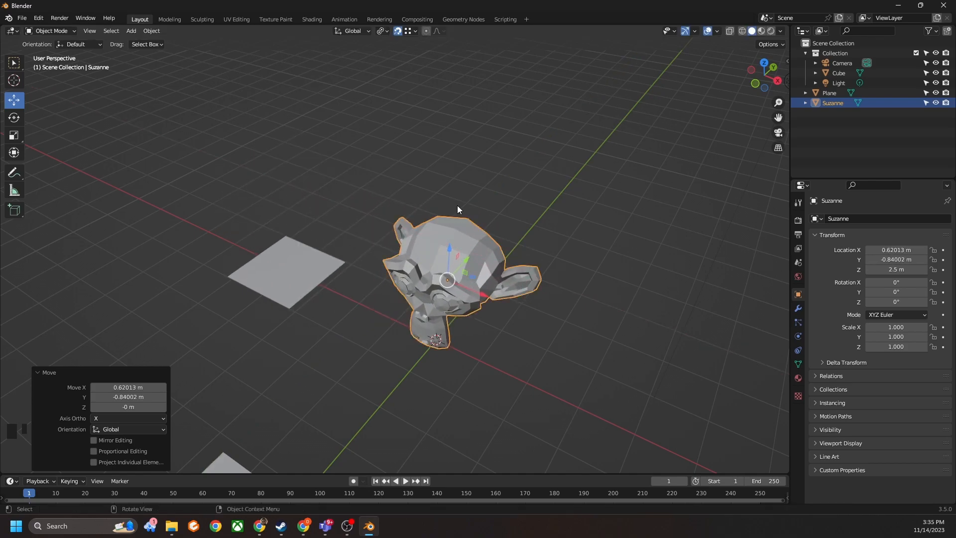
Step: Set the snap target back to Increment, turn snapping off, and collapse the Move operation settings
{"action": "left_click", "coordinate": [411, 31]}
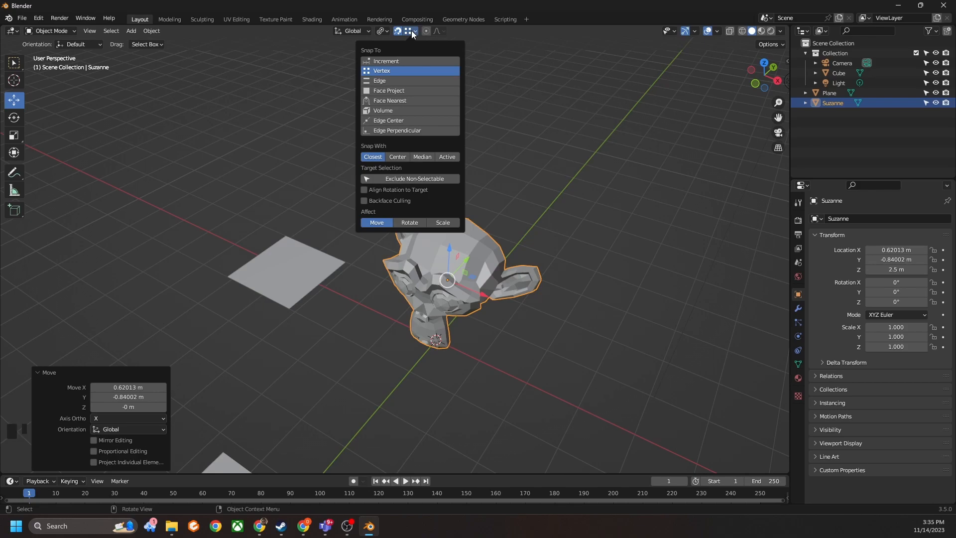
{"action": "left_click", "coordinate": [398, 61]}
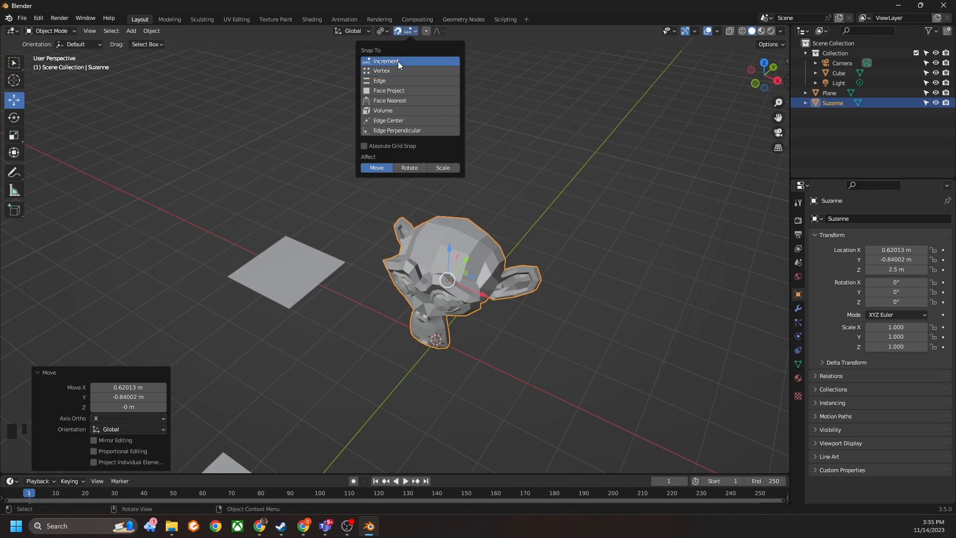
{"action": "left_click", "coordinate": [399, 31]}
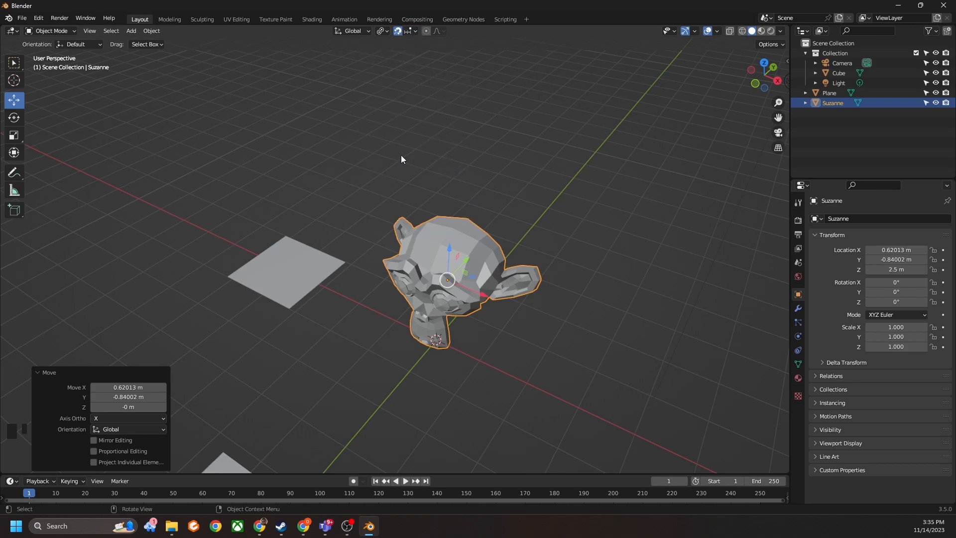
{"action": "mouse_move", "coordinate": [407, 159]}
{"action": "middle_mouse_down"}
{"action": "mouse_move", "coordinate": [423, 176]}
{"action": "mouse_move", "coordinate": [403, 167]}
{"action": "middle_mouse_up"}
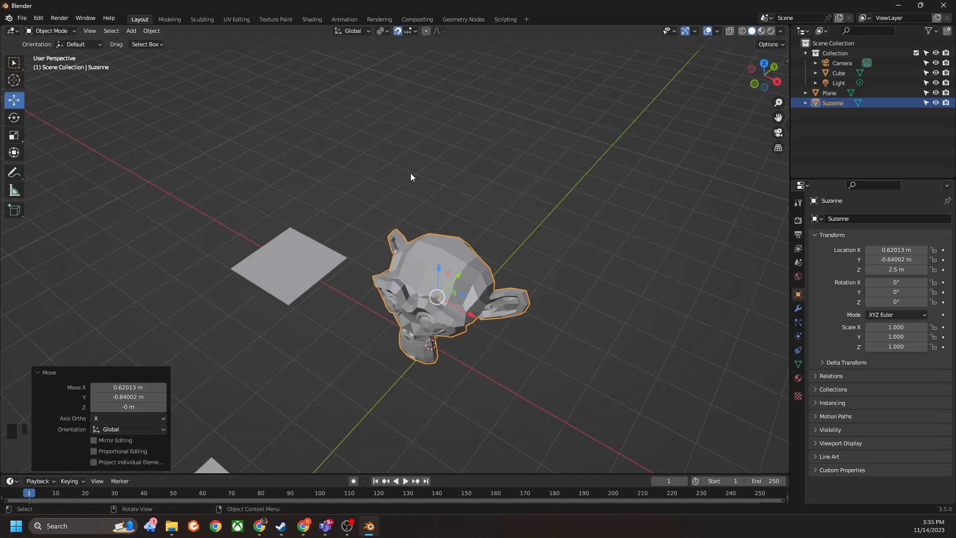
{"action": "left_click", "coordinate": [397, 31]}
{"action": "left_click", "coordinate": [46, 373]}
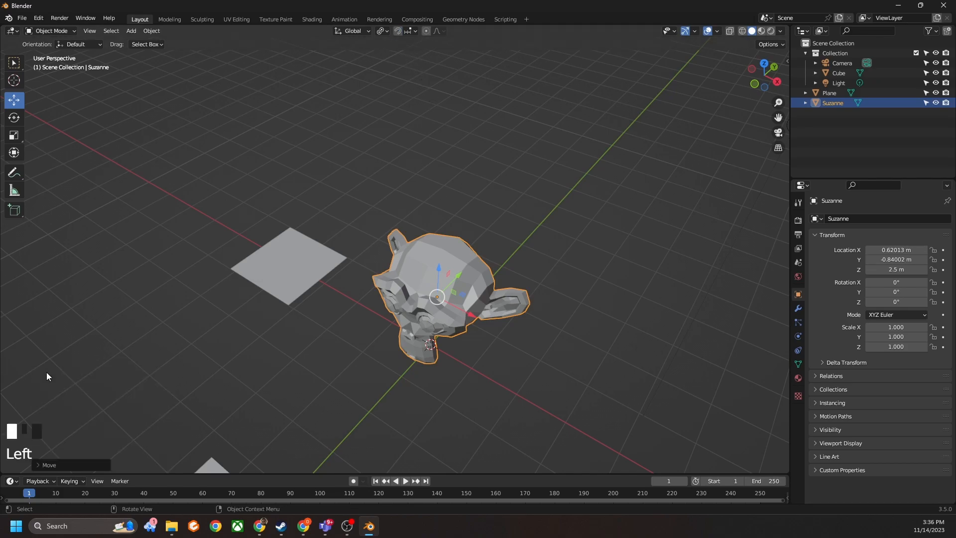
Step: Enable proportional editing, try moving the monkey head along Z while resizing the circle of influence, and cancel the move
{"action": "left_click", "coordinate": [425, 31]}
{"action": "middle_click_drag", "start_coordinate": [438, 251], "coordinate": [434, 233]}
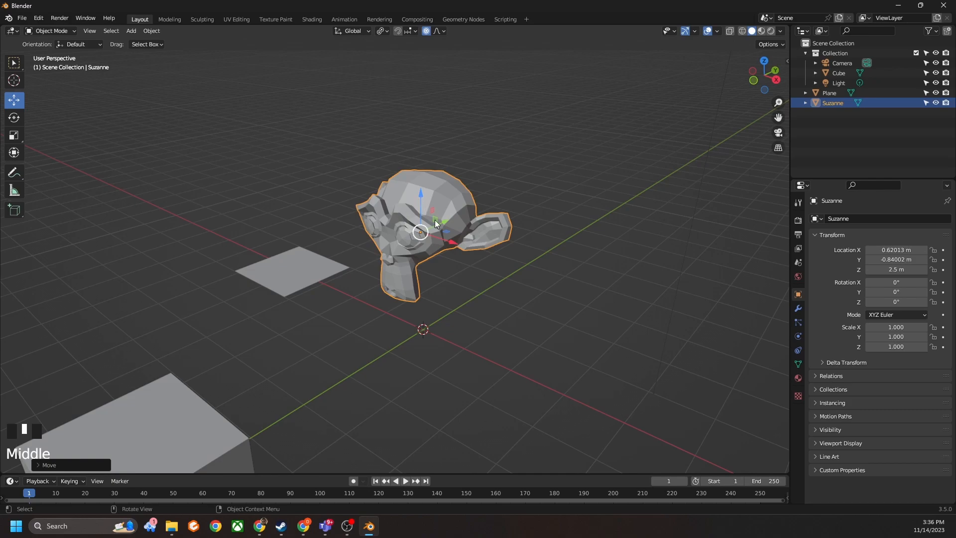
{"action": "mouse_move", "coordinate": [420, 198]}
{"action": "left_mouse_down"}
{"action": "mouse_move", "coordinate": [416, 181]}
{"action": "mouse_move", "coordinate": [415, 245]}
{"action": "mouse_move", "coordinate": [410, 201]}
{"action": "left_mouse_up"}
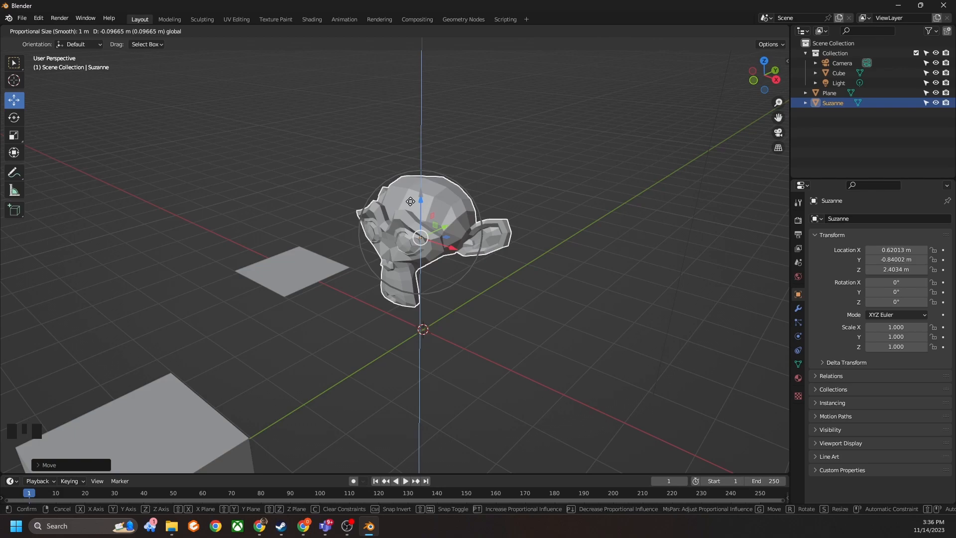
{"action": "left_click_drag", "start_coordinate": [410, 201], "coordinate": [433, 201]}
{"action": "scroll", "coordinate": [433, 201], "scroll_direction": "down", "scroll_amount": 2}
{"action": "scroll", "coordinate": [434, 202], "scroll_direction": "down", "scroll_amount": 2}
{"action": "scroll", "coordinate": [434, 202], "scroll_direction": "down", "scroll_amount": 11}
{"action": "left_click_drag", "start_coordinate": [434, 201], "coordinate": [474, 194]}
{"action": "scroll", "coordinate": [432, 194], "scroll_direction": "down", "scroll_amount": 7}
{"action": "scroll", "coordinate": [419, 152], "scroll_direction": "up", "scroll_amount": 1}
{"action": "scroll", "coordinate": [470, 176], "scroll_direction": "up", "scroll_amount": 3}
{"action": "scroll", "coordinate": [487, 181], "scroll_direction": "down", "scroll_amount": 1}
{"action": "middle_click_drag", "start_coordinate": [416, 187], "coordinate": [441, 248]}
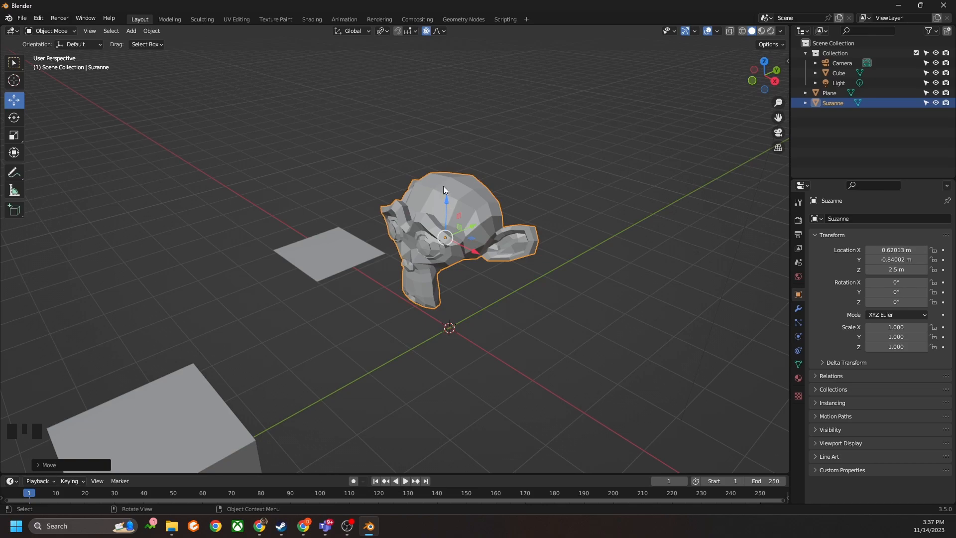
Step: Examine the proportional editing falloff types and turn proportional editing off
{"action": "left_click", "coordinate": [441, 30]}
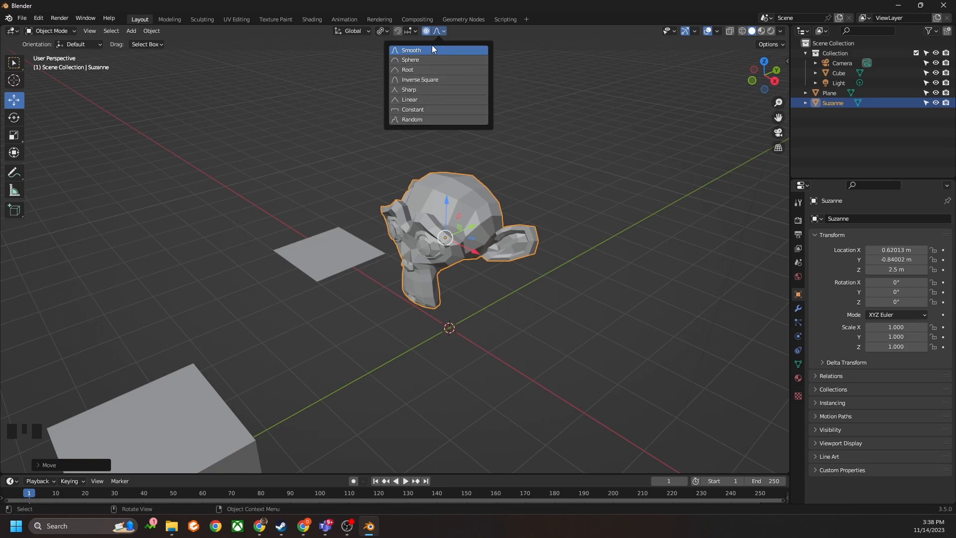
{"action": "left_click", "coordinate": [439, 29]}
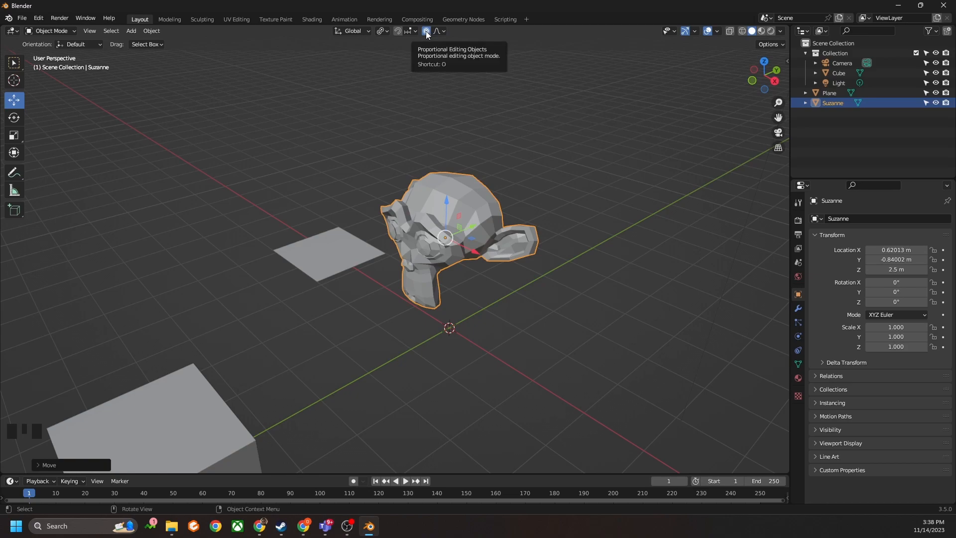
{"action": "left_click", "coordinate": [425, 31]}
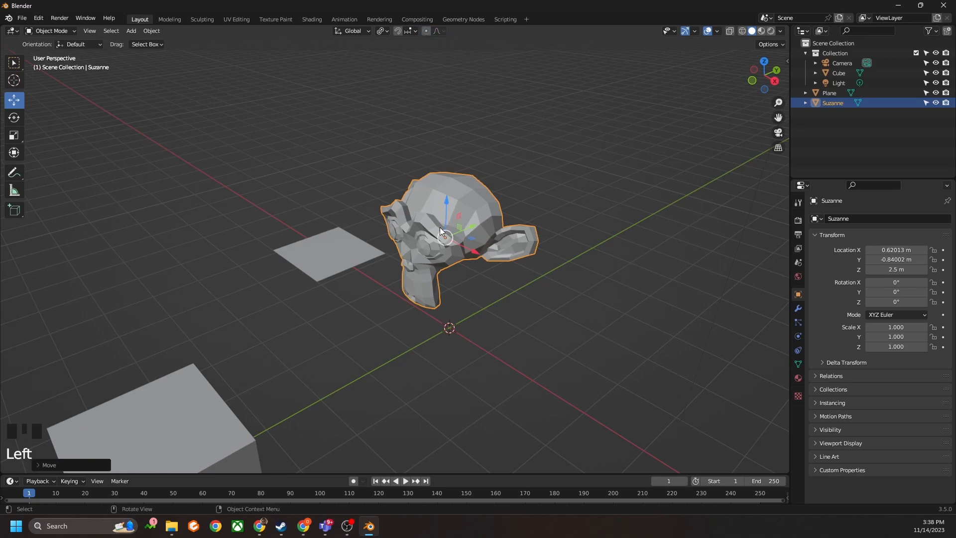